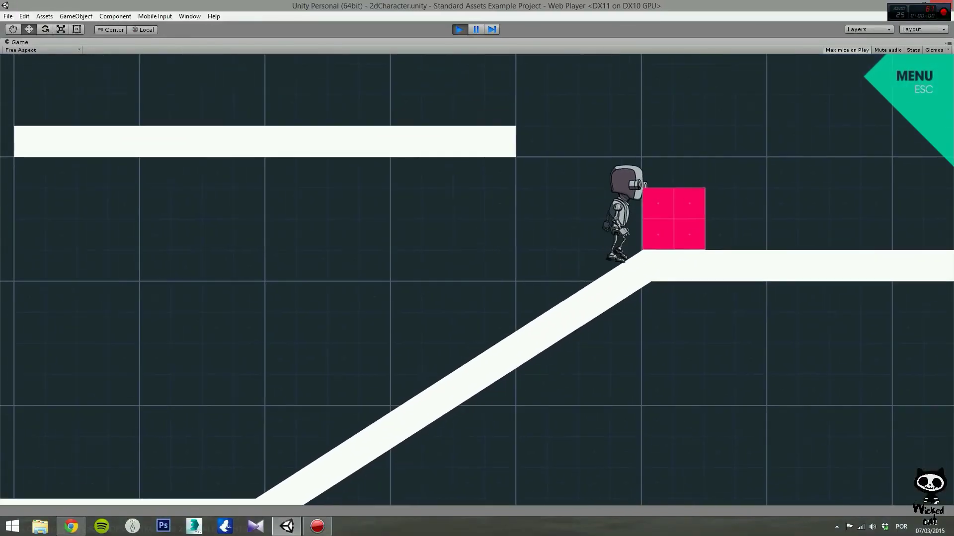
# - In the demo scenes, jump the robot toward the upper-left platform and steer the car right
pyautogui.press('space')
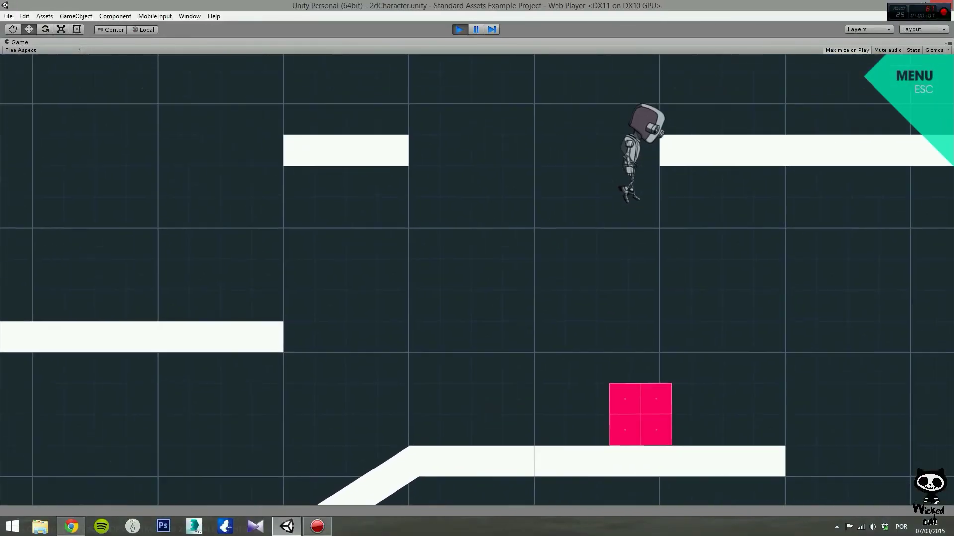
pyautogui.press('a')
pyautogui.press('space')
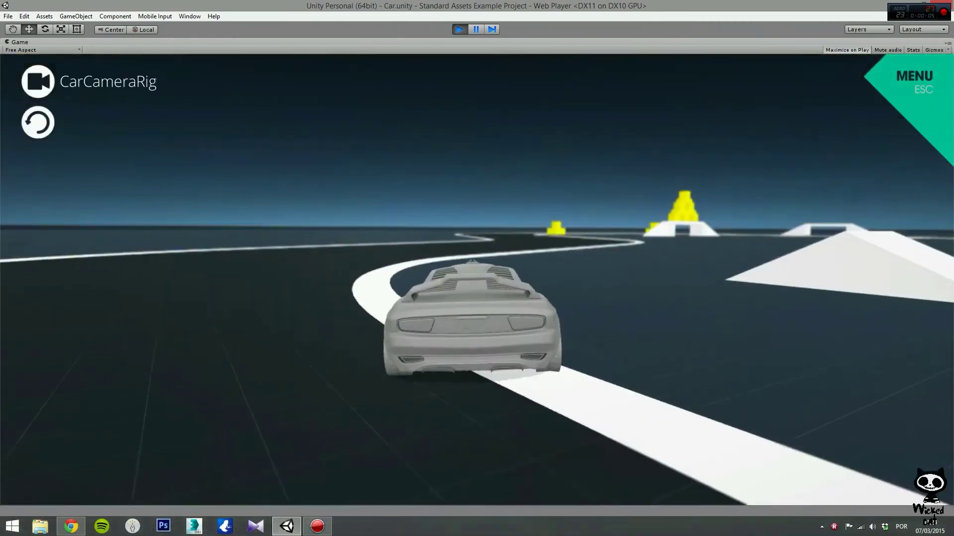
pyautogui.press('Up')
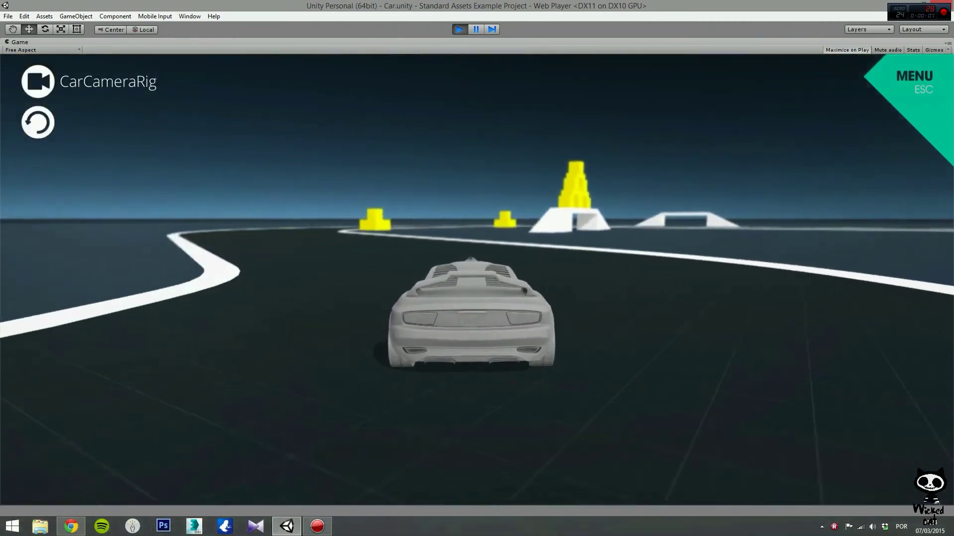
pyautogui.press('Right')
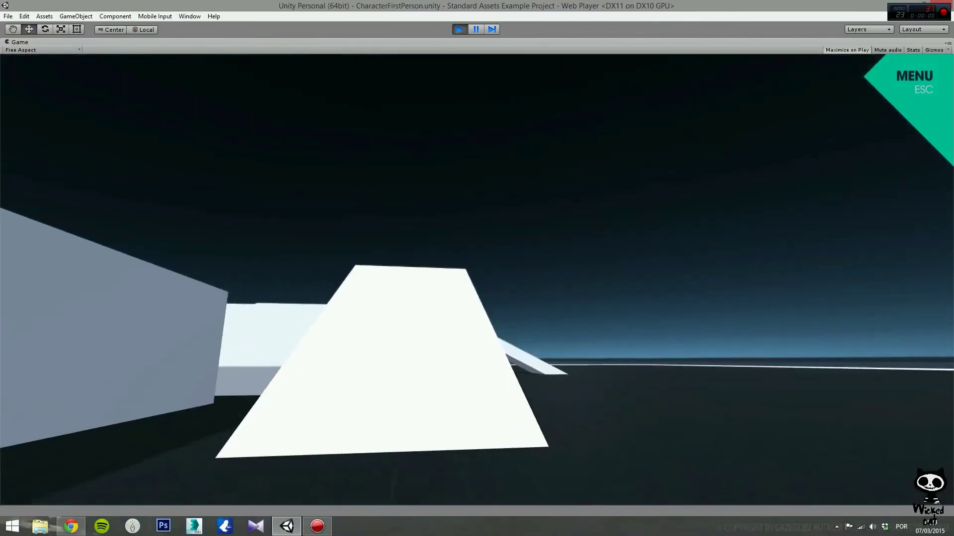
# - Walk the first-person character up the ramp, fly the jet toward the yellow ring, then circle the pink cube
pyautogui.press('Up')
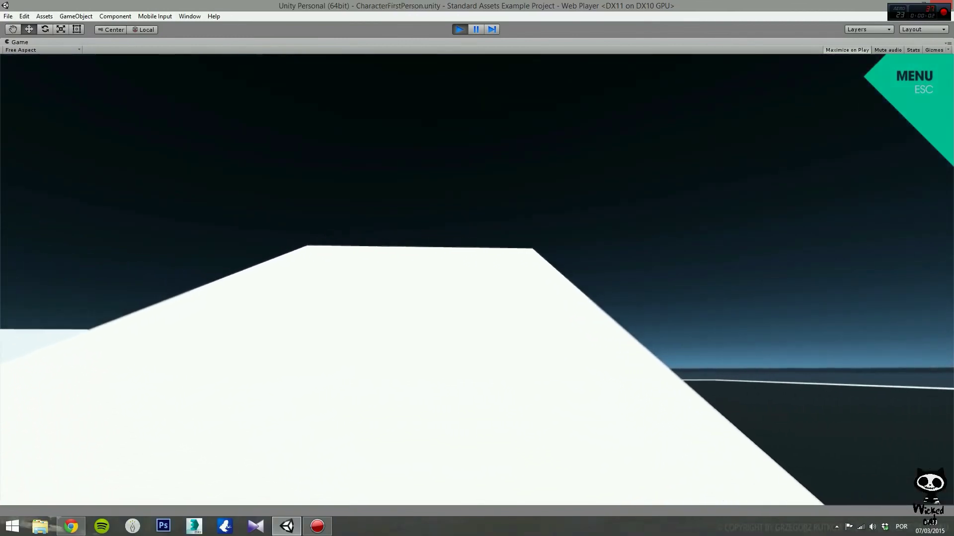
pyautogui.press('Up')
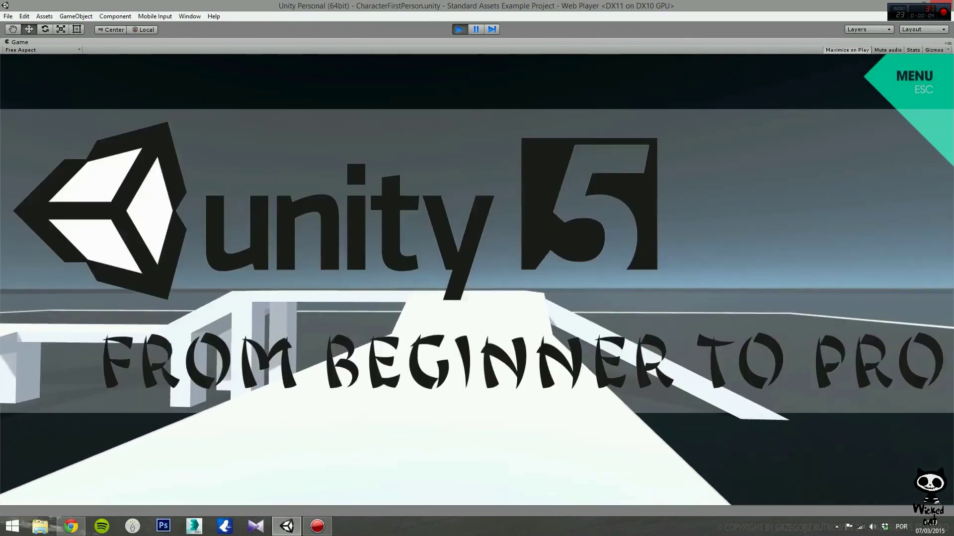
pyautogui.press('Up')
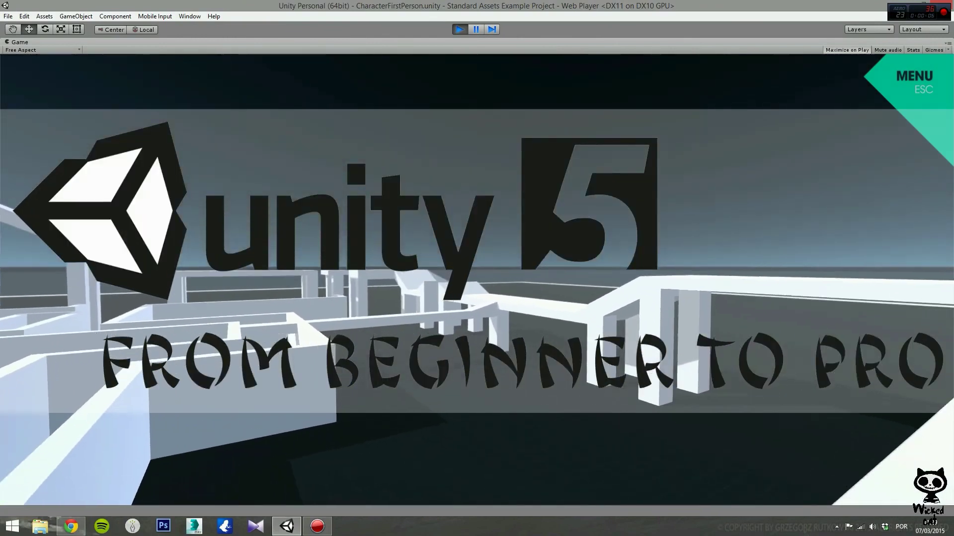
pyautogui.press('Up')
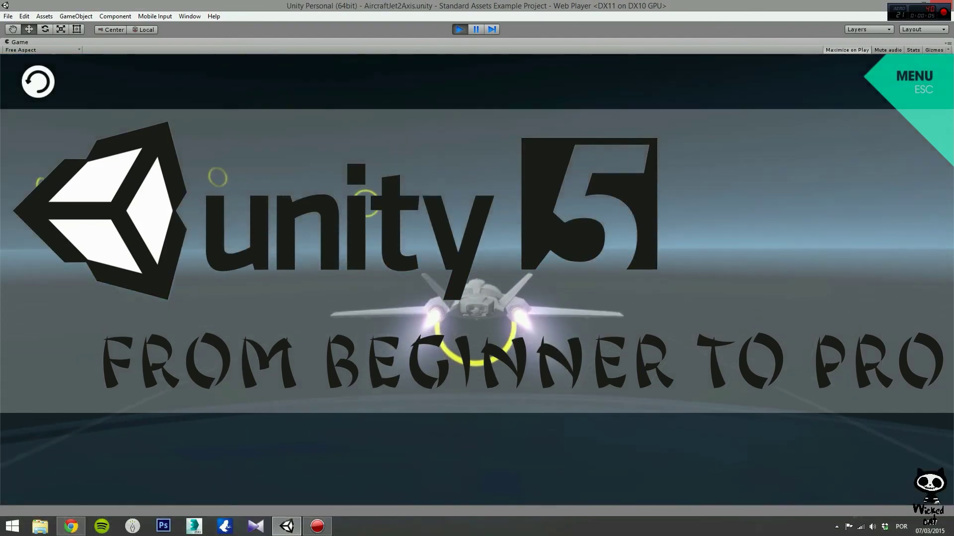
pyautogui.press('Up')
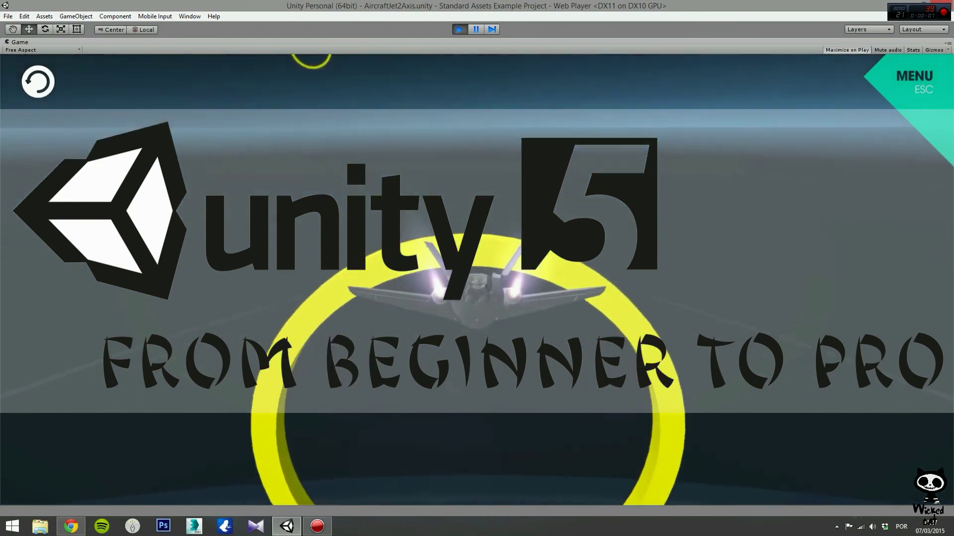
pyautogui.press('Down')
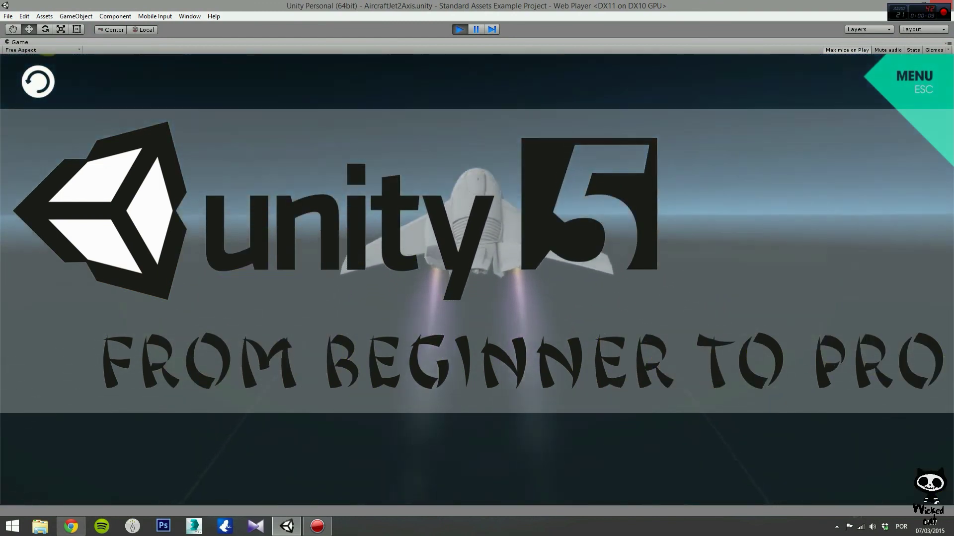
pyautogui.press('Left')
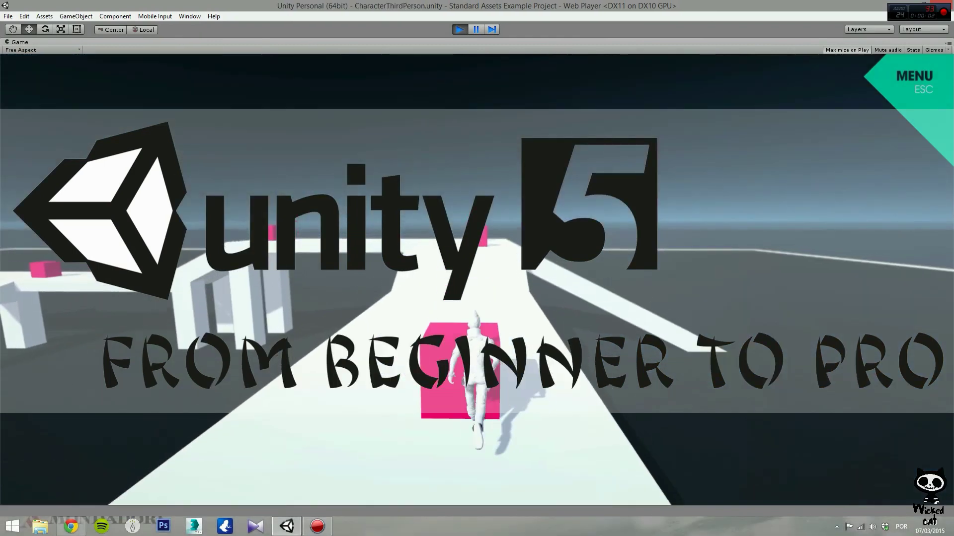
pyautogui.press('Up')
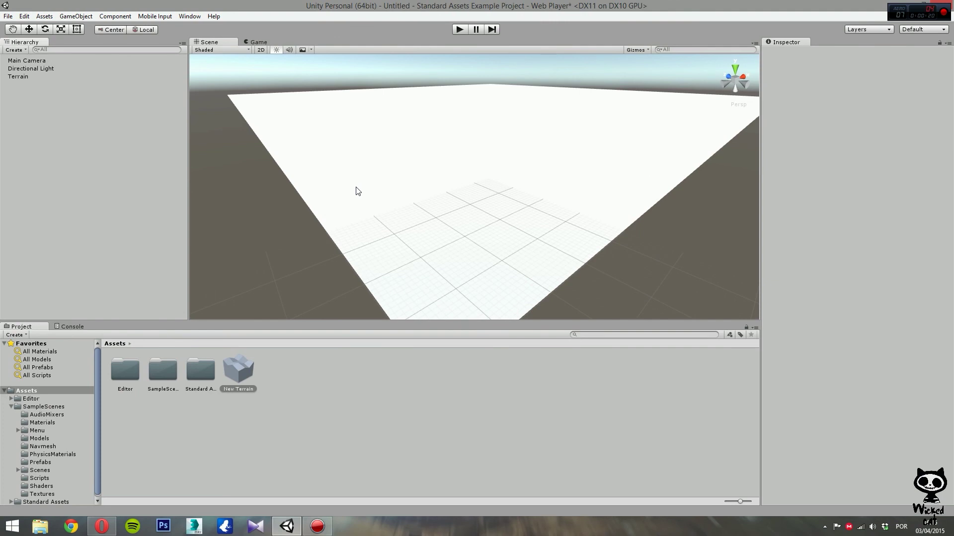
# - Select the Terrain object and choose the Raise / Lower Terrain tool (Brush Size 25, Opacity 50)
pyautogui.click(25, 77)
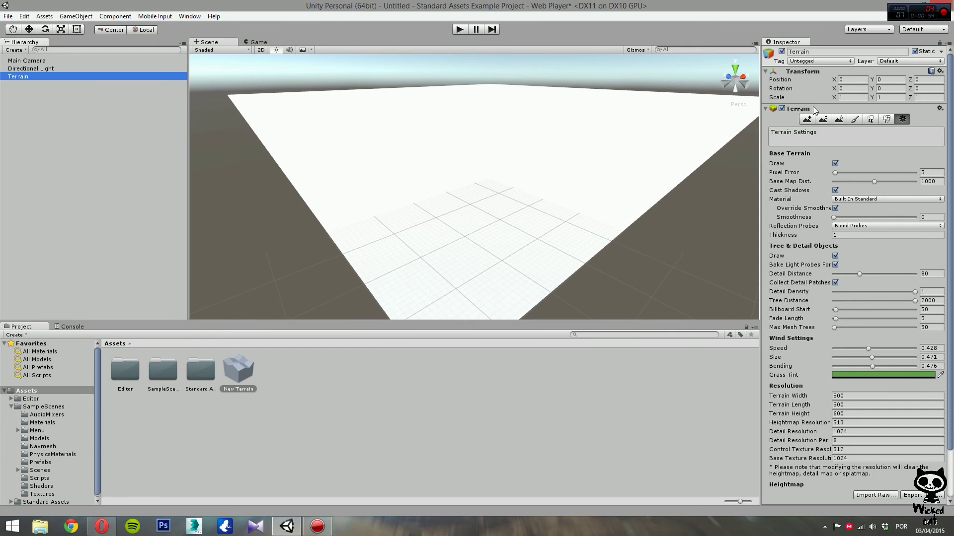
pyautogui.click(809, 119)
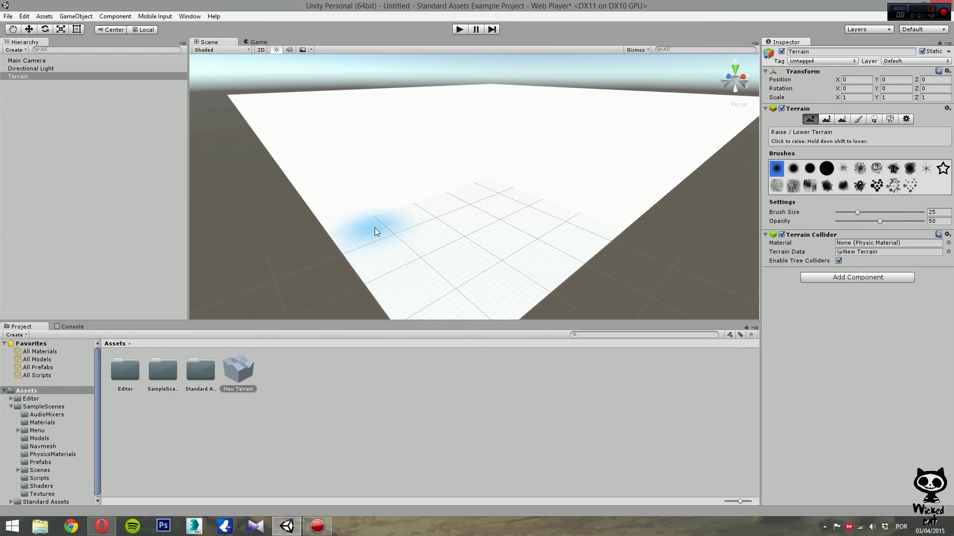
# - Raise two tall pillars, a small far peak and two small mounds near the centre of the terrain
pyautogui.moveTo(377, 226)
pyautogui.mouseDown()
pyautogui.moveTo(444, 237)
pyautogui.moveTo(520, 215)
pyautogui.moveTo(452, 196)
pyautogui.moveTo(455, 184)
pyautogui.moveTo(465, 206)
pyautogui.moveTo(467, 152)
pyautogui.moveTo(487, 115)
pyautogui.moveTo(529, 120)
pyautogui.moveTo(533, 102)
pyautogui.moveTo(428, 136)
pyautogui.moveTo(500, 148)
pyautogui.moveTo(450, 145)
pyautogui.moveTo(364, 233)
pyautogui.moveTo(437, 259)
pyautogui.moveTo(429, 265)
pyautogui.moveTo(527, 175)
pyautogui.moveTo(460, 212)
pyautogui.moveTo(515, 135)
pyautogui.moveTo(551, 142)
pyautogui.moveTo(551, 163)
pyautogui.moveTo(486, 231)
pyautogui.moveTo(469, 226)
pyautogui.moveTo(472, 215)
pyautogui.moveTo(510, 231)
pyautogui.mouseUp()
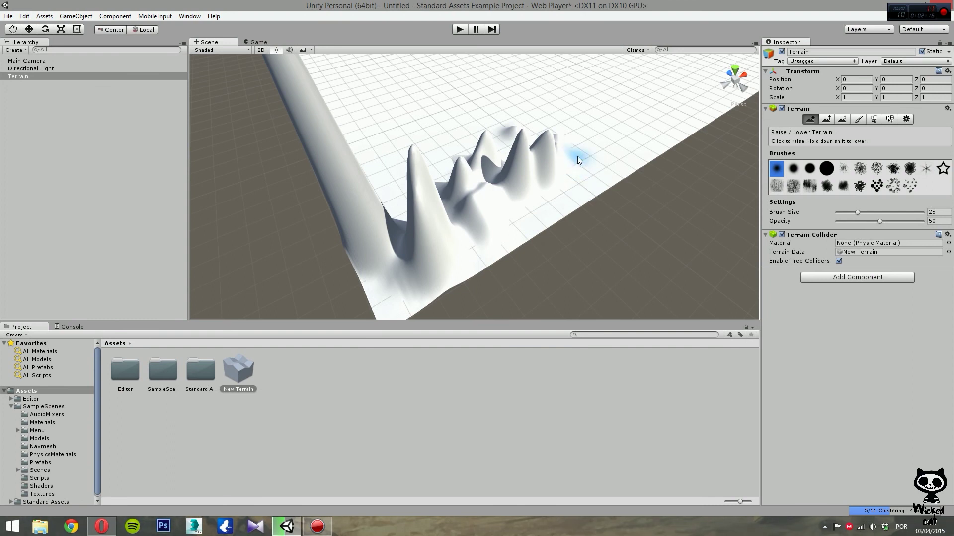
pyautogui.moveTo(611, 151); pyautogui.dragTo(611, 153)
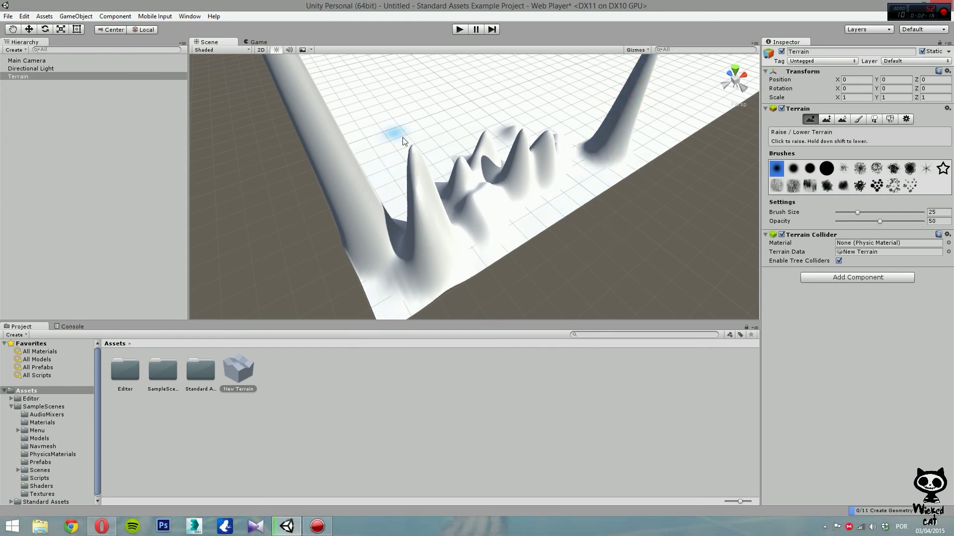
pyautogui.moveTo(398, 115)
pyautogui.mouseDown()
pyautogui.moveTo(390, 106)
pyautogui.moveTo(401, 112)
pyautogui.mouseUp()
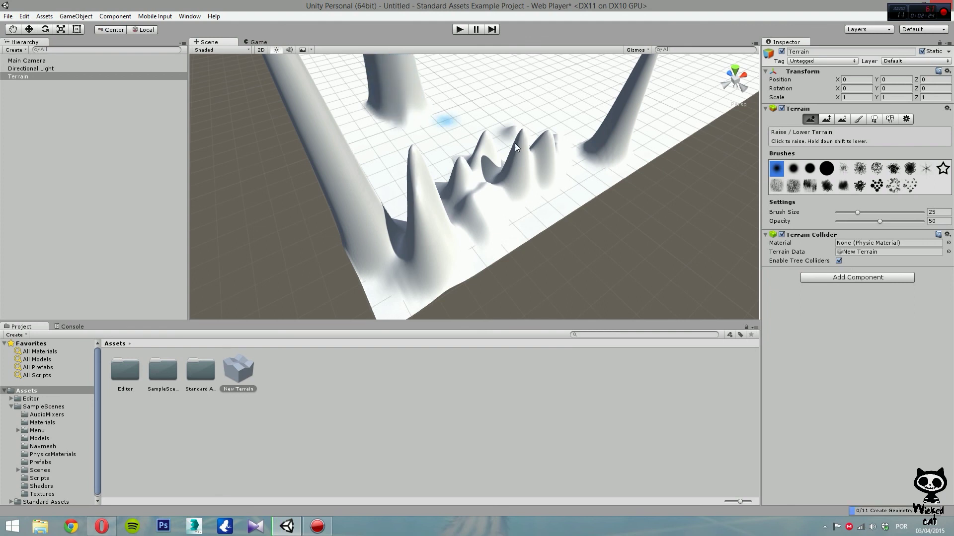
pyautogui.moveTo(442, 171)
pyautogui.mouseDown(button='right')
pyautogui.moveTo(439, 56)
pyautogui.moveTo(427, 20)
pyautogui.moveTo(418, 508)
pyautogui.moveTo(449, 478)
pyautogui.moveTo(453, 407)
pyautogui.moveTo(452, 460)
pyautogui.moveTo(481, 60)
pyautogui.moveTo(490, 105)
pyautogui.moveTo(447, 171)
pyautogui.mouseUp(button='right')
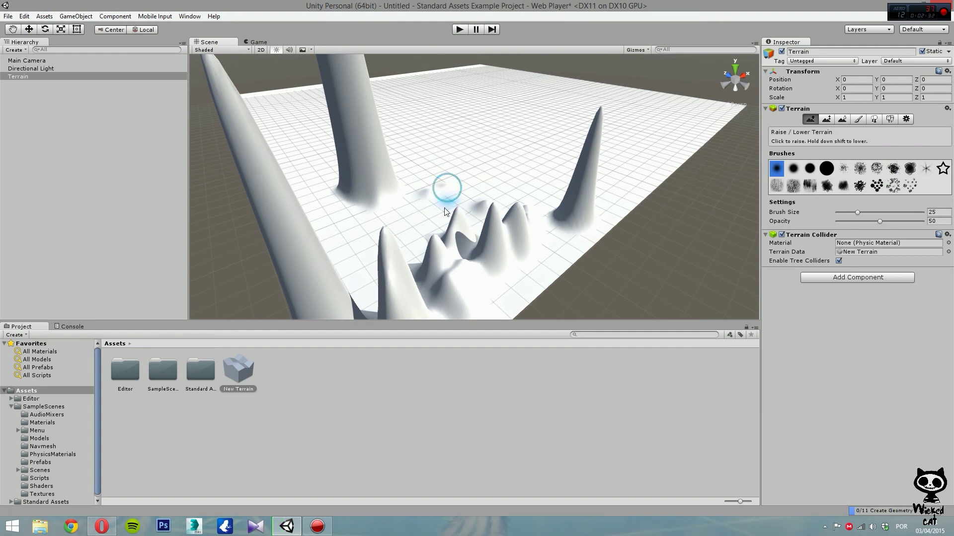
pyautogui.click(474, 190)
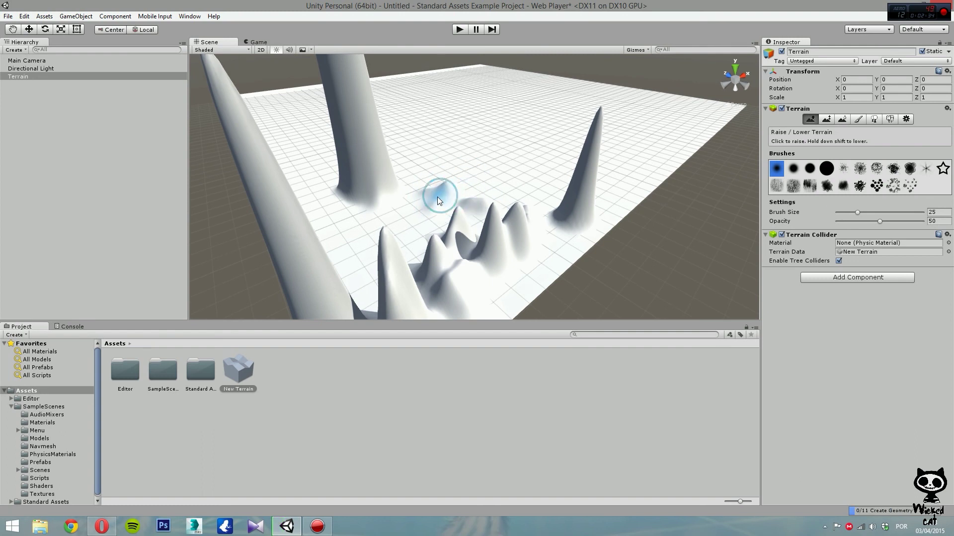
pyautogui.click(438, 197)
# - Add two small bumps, then lower the tall central pillar back to flat ground
pyautogui.click(476, 204)
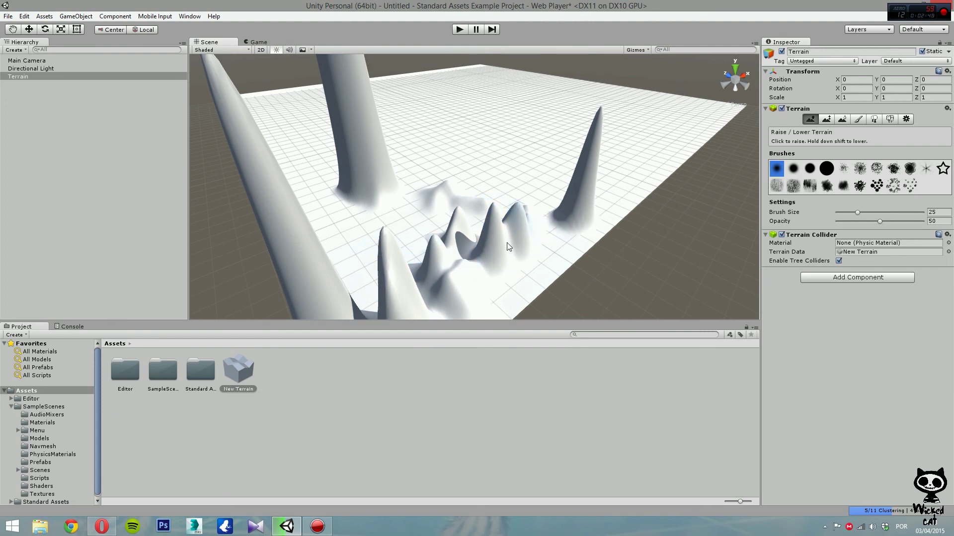
pyautogui.click(480, 199)
pyautogui.moveTo(499, 264)
pyautogui.keyDown('shift'); pyautogui.mouseDown()
pyautogui.moveTo(433, 247)
pyautogui.moveTo(481, 249)
pyautogui.moveTo(455, 242)
pyautogui.moveTo(466, 236)
pyautogui.moveTo(526, 244)
pyautogui.moveTo(532, 229)
pyautogui.moveTo(512, 259)
pyautogui.moveTo(524, 223)
pyautogui.moveTo(513, 209)
pyautogui.moveTo(581, 221)
pyautogui.moveTo(429, 209)
pyautogui.moveTo(456, 196)
pyautogui.moveTo(491, 208)
pyautogui.moveTo(354, 189)
pyautogui.moveTo(381, 193)
pyautogui.moveTo(367, 204)
pyautogui.moveTo(355, 191)
pyautogui.moveTo(386, 201)
pyautogui.moveTo(356, 190)
pyautogui.moveTo(392, 192)
pyautogui.moveTo(370, 176)
pyautogui.moveTo(369, 195)
pyautogui.moveTo(397, 215)
pyautogui.mouseUp(); pyautogui.keyUp('shift')
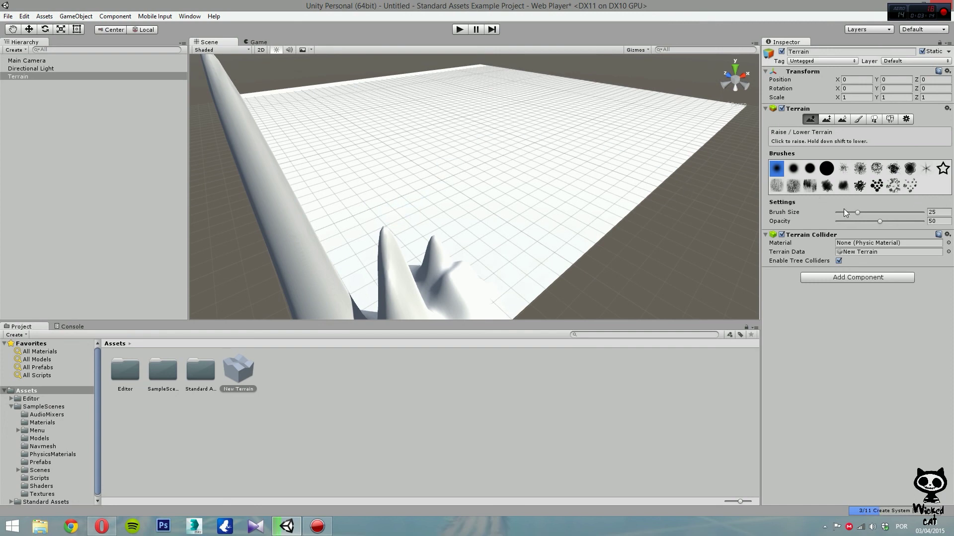
# - Enlarge the brush to size 95, raise opacity to 81, and build large hills in the centre and right
pyautogui.moveTo(857, 212); pyautogui.dragTo(896, 212)
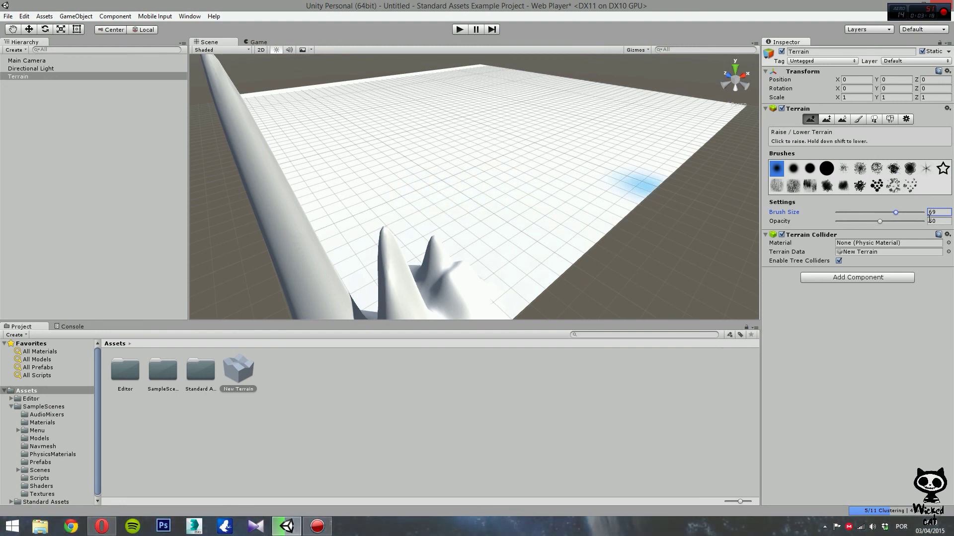
pyautogui.moveTo(908, 212); pyautogui.dragTo(918, 212)
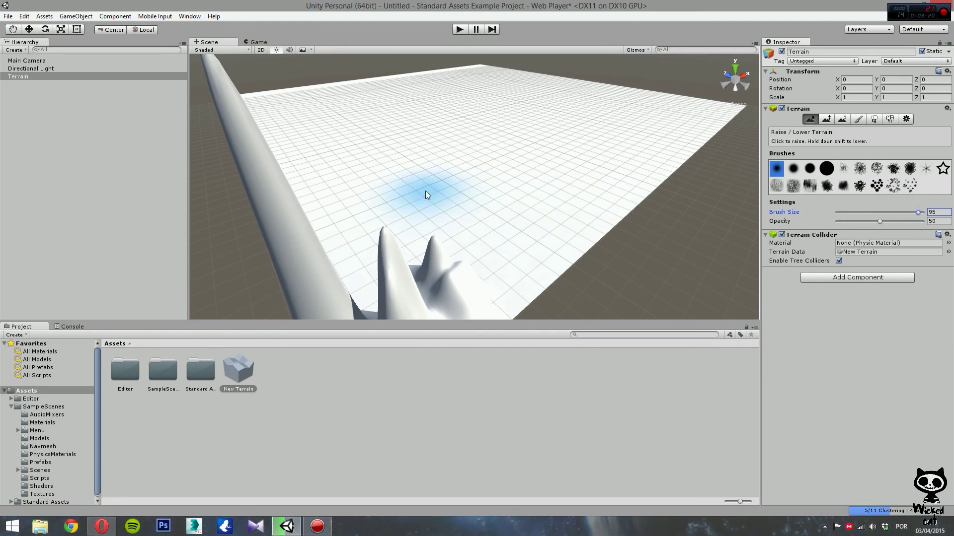
pyautogui.moveTo(432, 197)
pyautogui.mouseDown()
pyautogui.moveTo(469, 204)
pyautogui.moveTo(415, 196)
pyautogui.moveTo(379, 173)
pyautogui.moveTo(464, 170)
pyautogui.mouseUp()
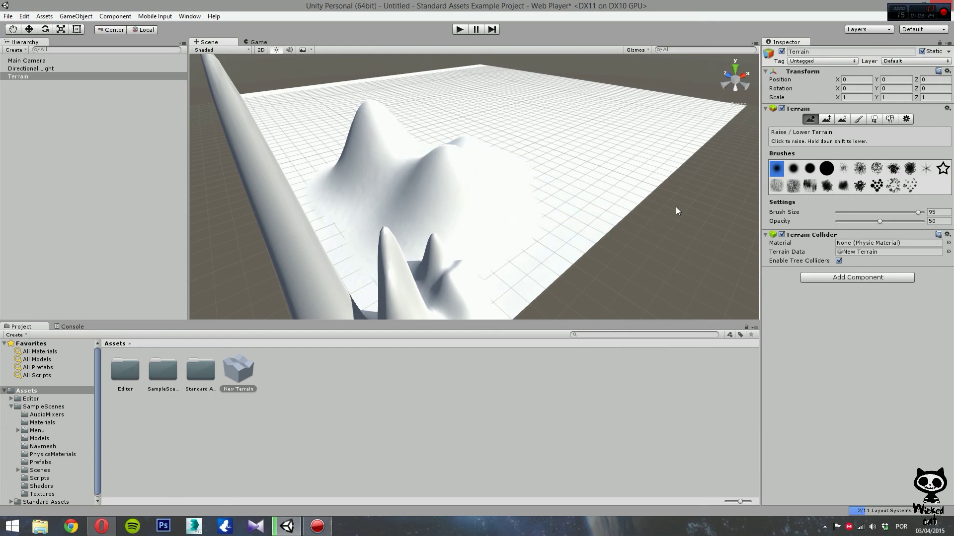
pyautogui.moveTo(879, 221); pyautogui.dragTo(907, 222)
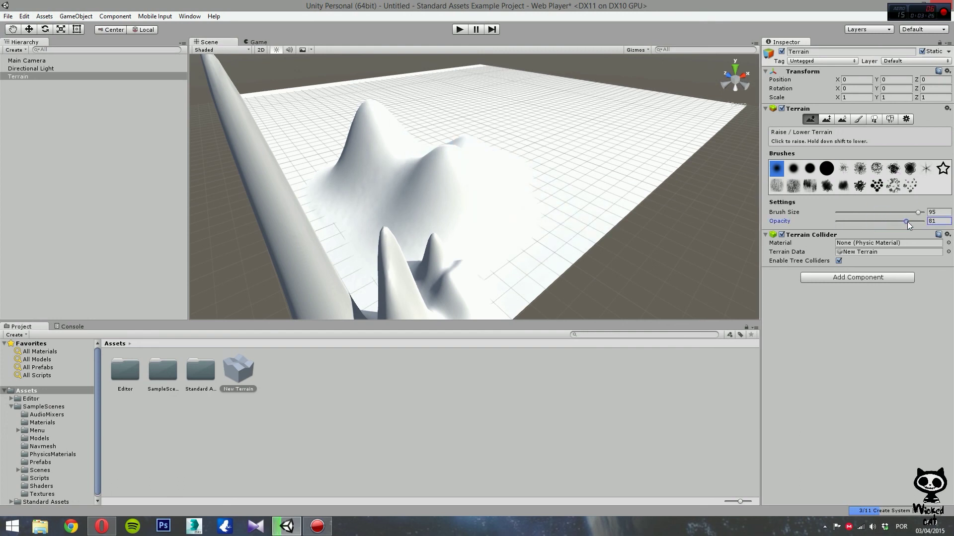
pyautogui.moveTo(628, 171)
pyautogui.mouseDown()
pyautogui.moveTo(574, 142)
pyautogui.moveTo(541, 187)
pyautogui.moveTo(487, 192)
pyautogui.moveTo(530, 172)
pyautogui.mouseUp()
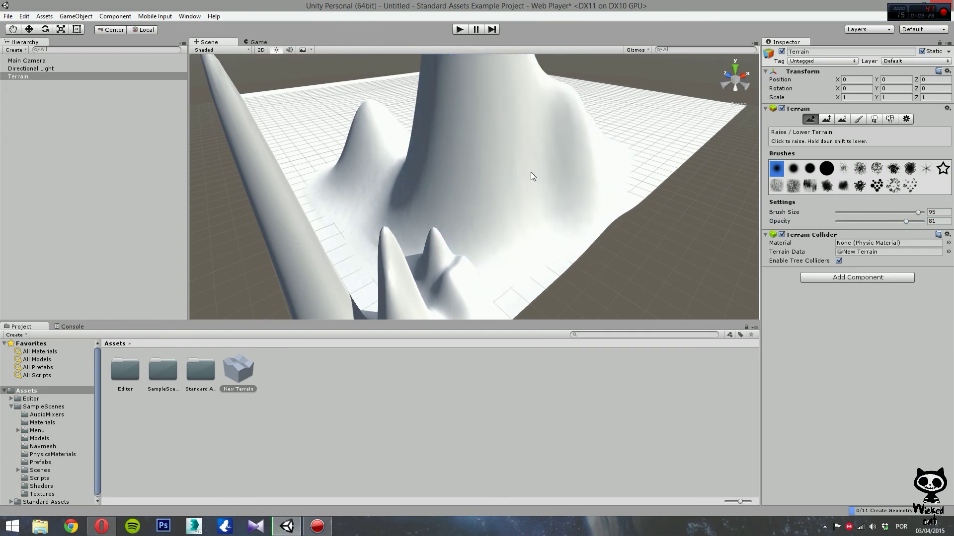
# - Paint a low plateau and lift the lower peaks, then reshape the ridge at Brush Size 71, Opacity 55
pyautogui.moveTo(907, 221); pyautogui.dragTo(844, 223)
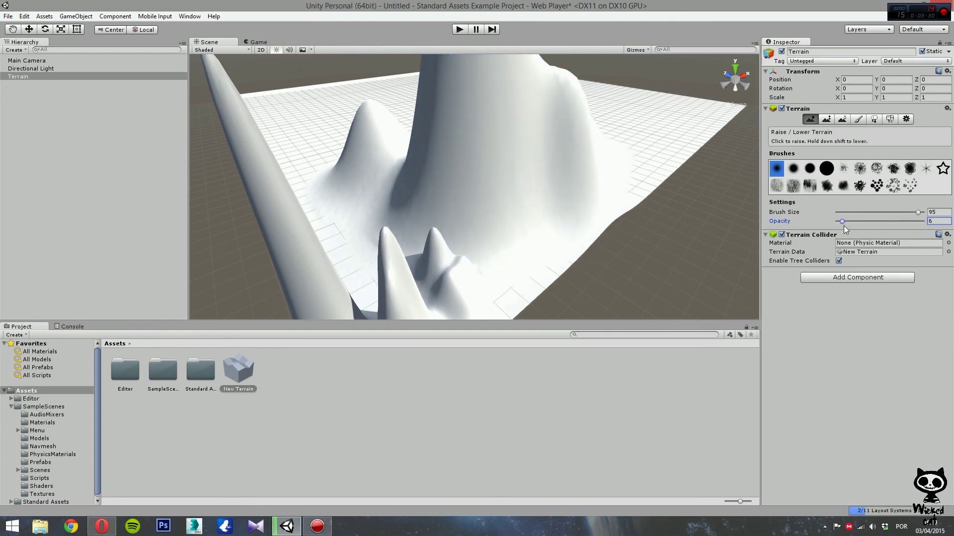
pyautogui.moveTo(313, 175)
pyautogui.mouseDown()
pyautogui.moveTo(290, 142)
pyautogui.moveTo(378, 190)
pyautogui.moveTo(548, 233)
pyautogui.moveTo(484, 240)
pyautogui.moveTo(410, 266)
pyautogui.mouseUp()
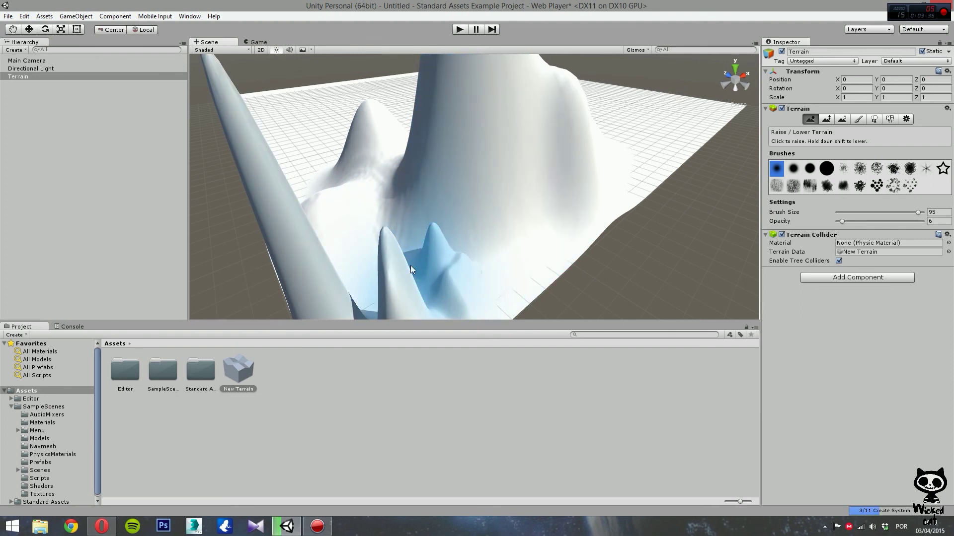
pyautogui.moveTo(410, 265)
pyautogui.mouseDown()
pyautogui.moveTo(452, 262)
pyautogui.moveTo(382, 268)
pyautogui.moveTo(465, 269)
pyautogui.moveTo(418, 247)
pyautogui.moveTo(631, 223)
pyautogui.mouseUp()
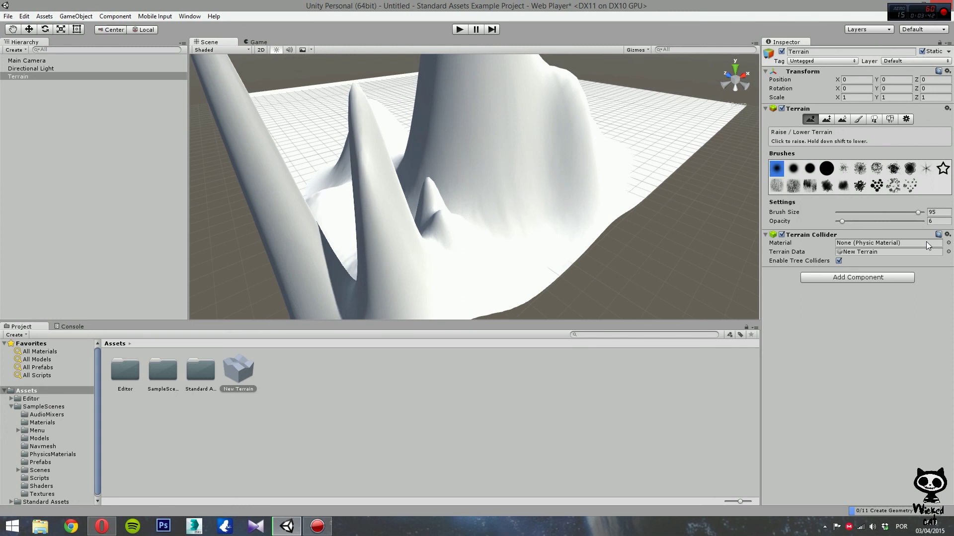
pyautogui.moveTo(839, 220)
pyautogui.mouseDown()
pyautogui.moveTo(884, 223)
pyautogui.moveTo(840, 222)
pyautogui.mouseUp()
pyautogui.moveTo(583, 112)
pyautogui.mouseDown()
pyautogui.moveTo(581, 159)
pyautogui.moveTo(486, 159)
pyautogui.mouseUp()
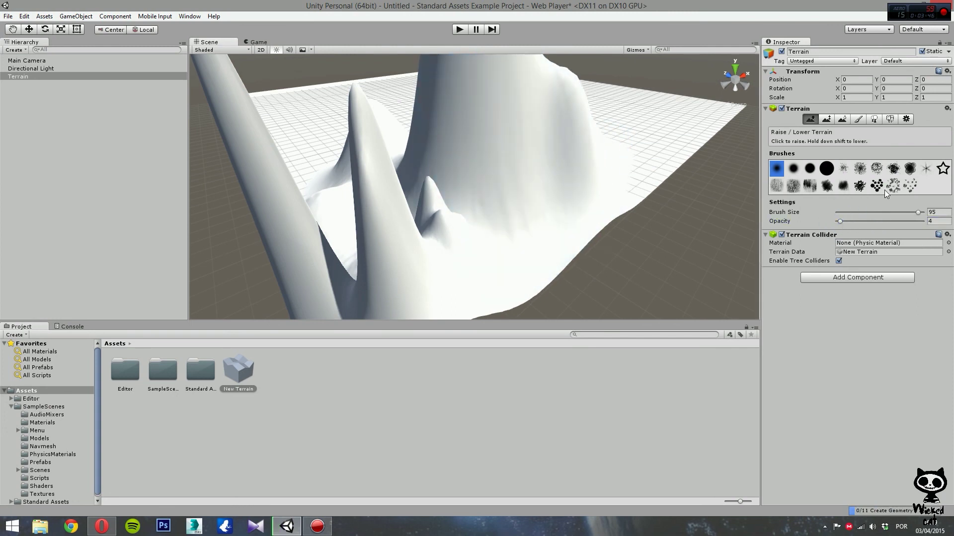
pyautogui.moveTo(841, 222)
pyautogui.mouseDown()
pyautogui.moveTo(884, 222)
pyautogui.moveTo(898, 212)
pyautogui.mouseUp()
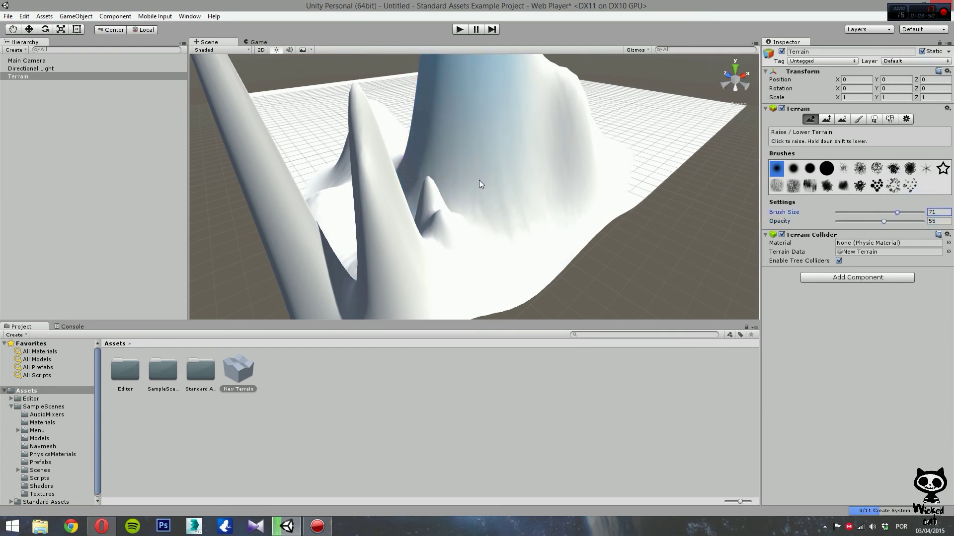
pyautogui.moveTo(507, 184)
pyautogui.keyDown('shift'); pyautogui.mouseDown()
pyautogui.moveTo(358, 224)
pyautogui.moveTo(338, 263)
pyautogui.moveTo(296, 240)
pyautogui.moveTo(264, 237)
pyautogui.moveTo(340, 281)
pyautogui.moveTo(326, 303)
pyautogui.moveTo(468, 245)
pyautogui.moveTo(485, 180)
pyautogui.moveTo(370, 188)
pyautogui.moveTo(394, 150)
pyautogui.moveTo(475, 145)
pyautogui.moveTo(502, 117)
pyautogui.moveTo(497, 103)
pyautogui.moveTo(583, 196)
pyautogui.moveTo(600, 197)
pyautogui.moveTo(611, 162)
pyautogui.moveTo(537, 108)
pyautogui.moveTo(483, 111)
pyautogui.moveTo(496, 139)
pyautogui.moveTo(496, 184)
pyautogui.moveTo(433, 138)
pyautogui.moveTo(488, 156)
pyautogui.moveTo(551, 113)
pyautogui.moveTo(543, 127)
pyautogui.moveTo(532, 110)
pyautogui.moveTo(578, 158)
pyautogui.moveTo(557, 113)
pyautogui.moveTo(586, 136)
pyautogui.moveTo(564, 102)
pyautogui.moveTo(543, 156)
pyautogui.moveTo(569, 128)
pyautogui.mouseUp(); pyautogui.keyUp('shift')
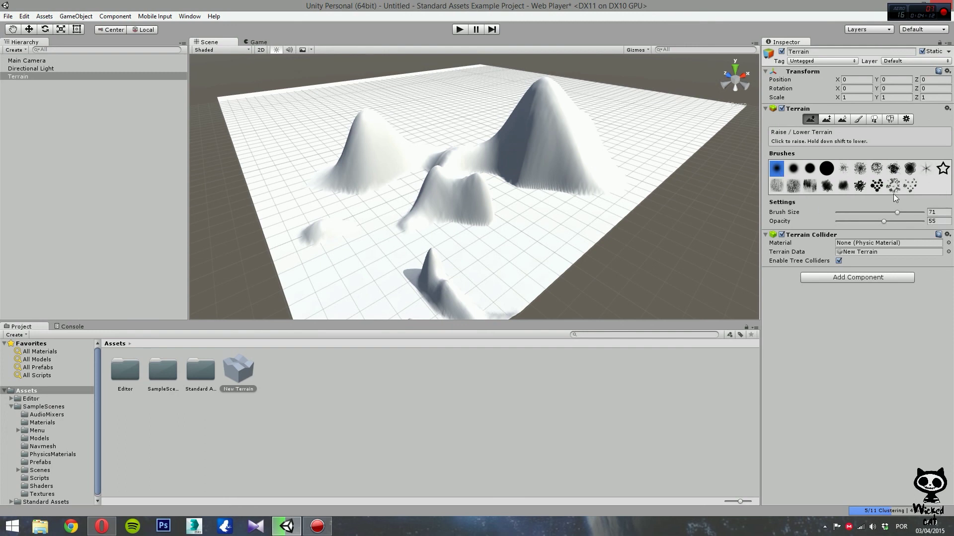
# - Paint a cluster of tall jagged spikes on the left with the scattered dotted brush, then choose Paint Height
pyautogui.click(876, 187)
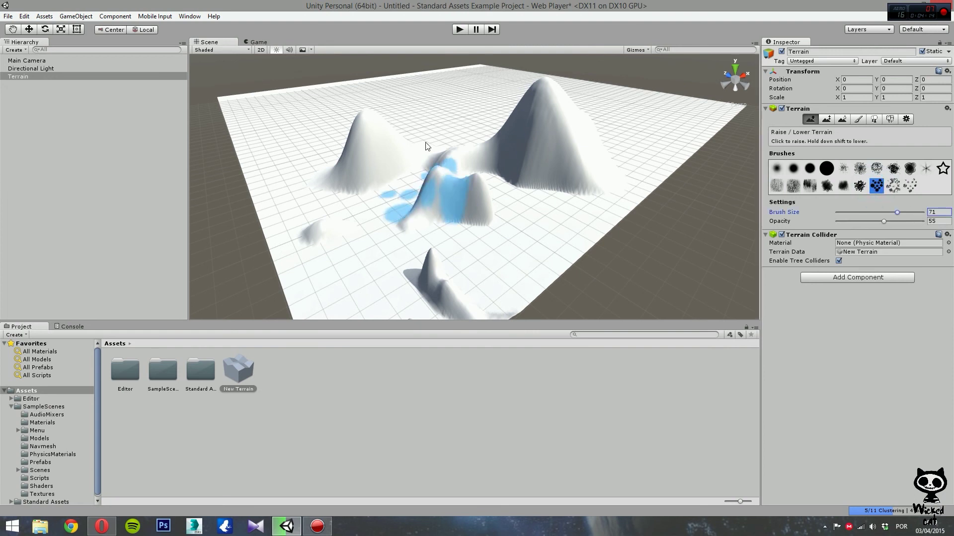
pyautogui.click(356, 254)
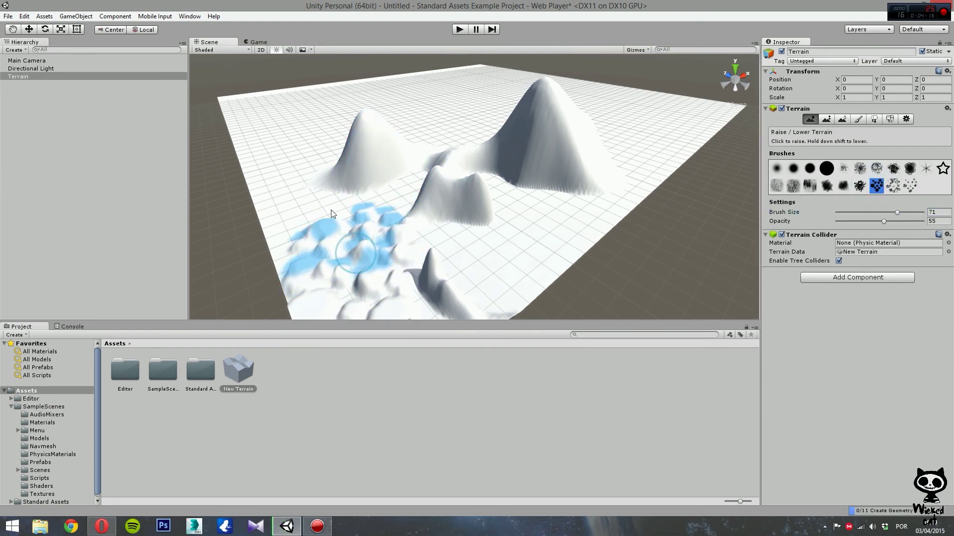
pyautogui.moveTo(488, 233)
pyautogui.mouseDown()
pyautogui.moveTo(467, 250)
pyautogui.moveTo(394, 233)
pyautogui.moveTo(321, 193)
pyautogui.moveTo(369, 197)
pyautogui.moveTo(318, 190)
pyautogui.moveTo(394, 222)
pyautogui.moveTo(367, 248)
pyautogui.moveTo(387, 251)
pyautogui.mouseUp()
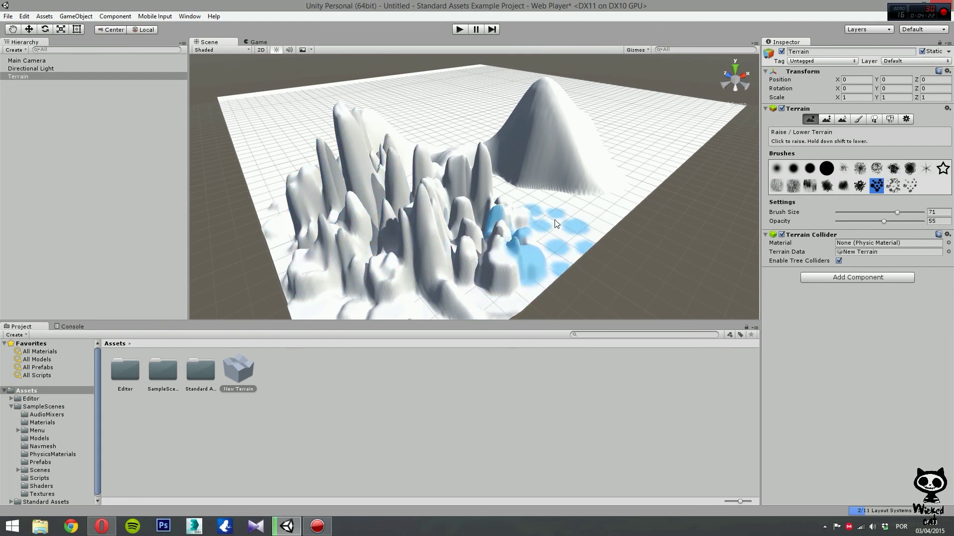
pyautogui.click(512, 207)
pyautogui.moveTo(407, 197)
pyautogui.mouseDown()
pyautogui.moveTo(396, 197)
pyautogui.moveTo(661, 277)
pyautogui.moveTo(333, 153)
pyautogui.moveTo(411, 152)
pyautogui.mouseUp()
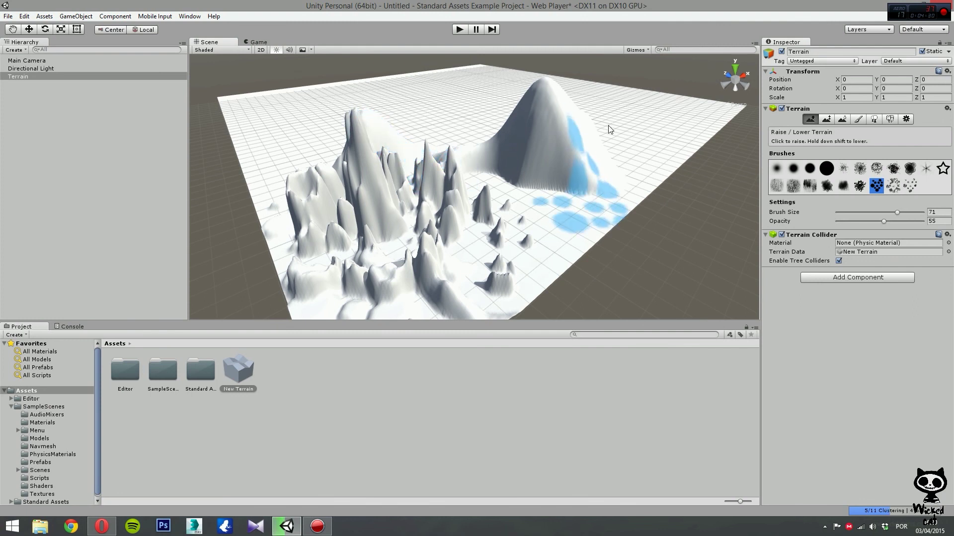
pyautogui.click(826, 119)
pyautogui.click(772, 212)
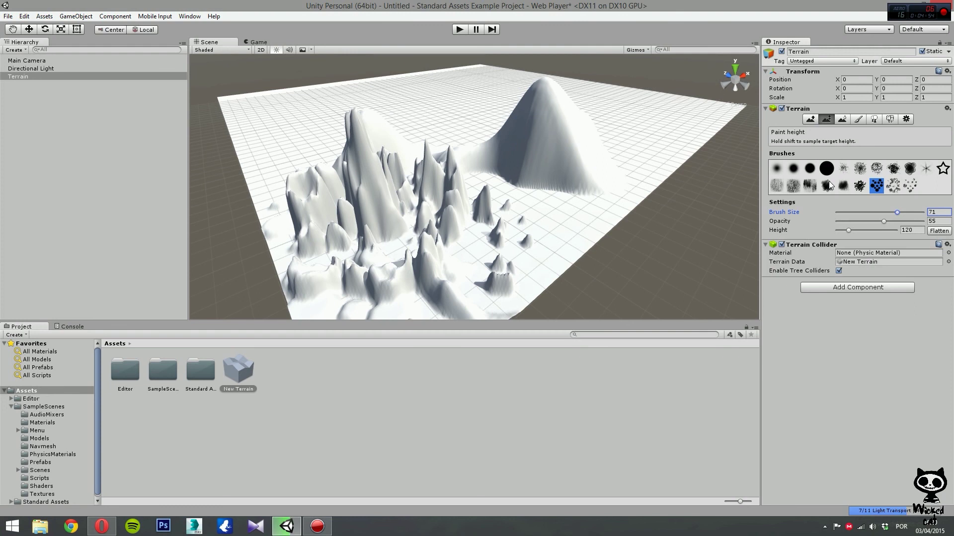
# - With the small soft round brush, paint a column at Height 120 beside the right mound, then sample Height 0
pyautogui.click(776, 169)
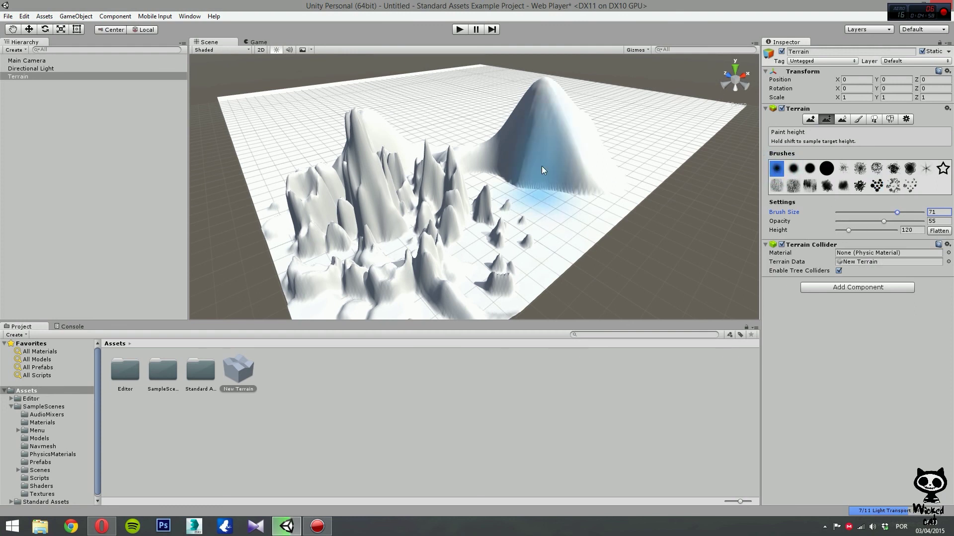
pyautogui.moveTo(563, 210); pyautogui.dragTo(570, 191)
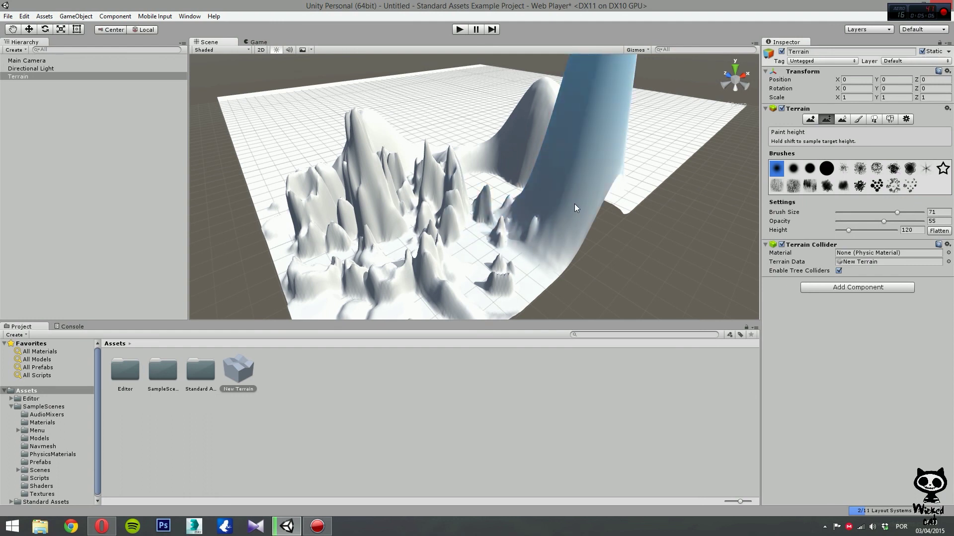
pyautogui.keyDown('shift'); pyautogui.click(627, 208); pyautogui.keyUp('shift')
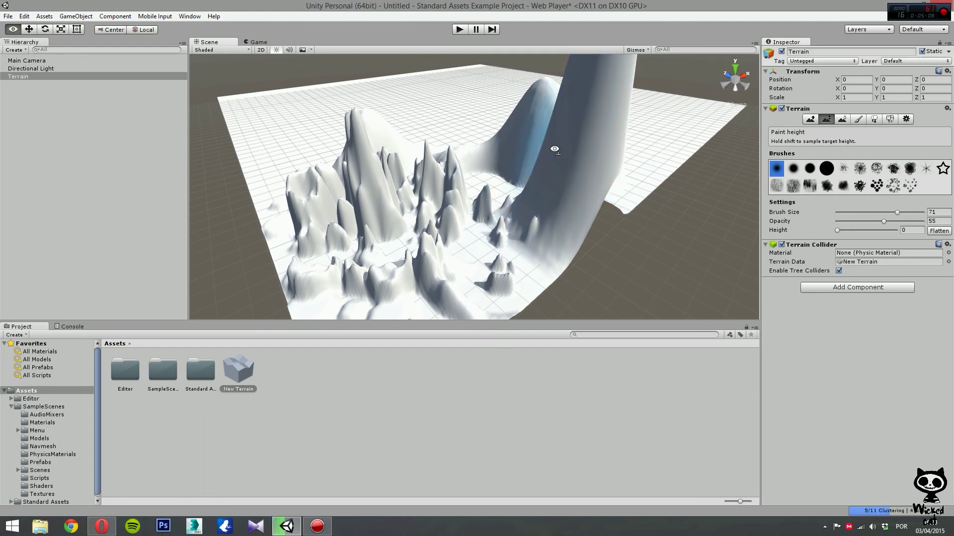
pyautogui.moveTo(553, 149)
pyautogui.keyDown('alt'); pyautogui.mouseDown()
pyautogui.moveTo(525, 79)
pyautogui.moveTo(473, 78)
pyautogui.moveTo(553, 95)
pyautogui.moveTo(557, 43)
pyautogui.moveTo(502, 211)
pyautogui.moveTo(520, 182)
pyautogui.moveTo(539, 201)
pyautogui.mouseUp(); pyautogui.keyUp('alt')
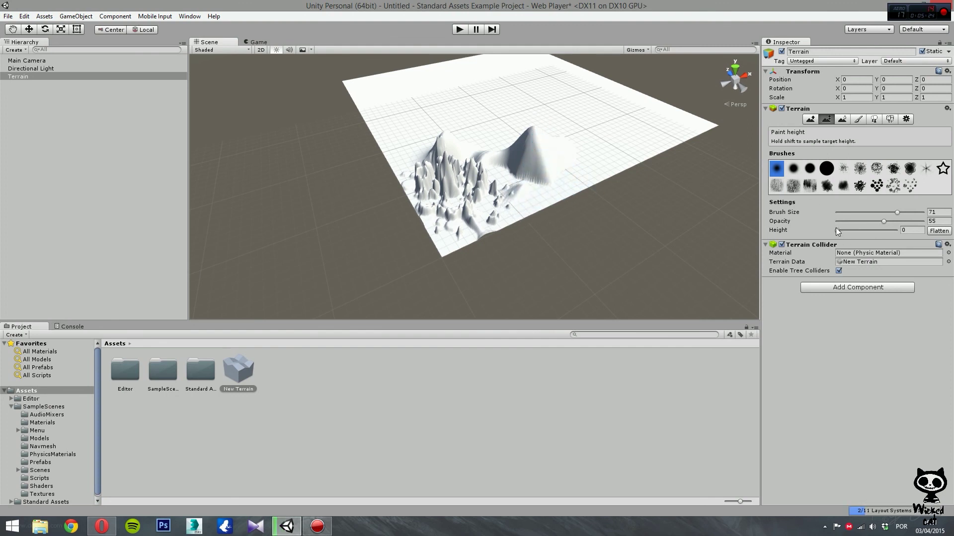
# - Set the target Height to 41 and paint a flat-topped plateau beside the right hill
pyautogui.moveTo(839, 231)
pyautogui.mouseDown()
pyautogui.moveTo(850, 232)
pyautogui.moveTo(842, 232)
pyautogui.mouseUp()
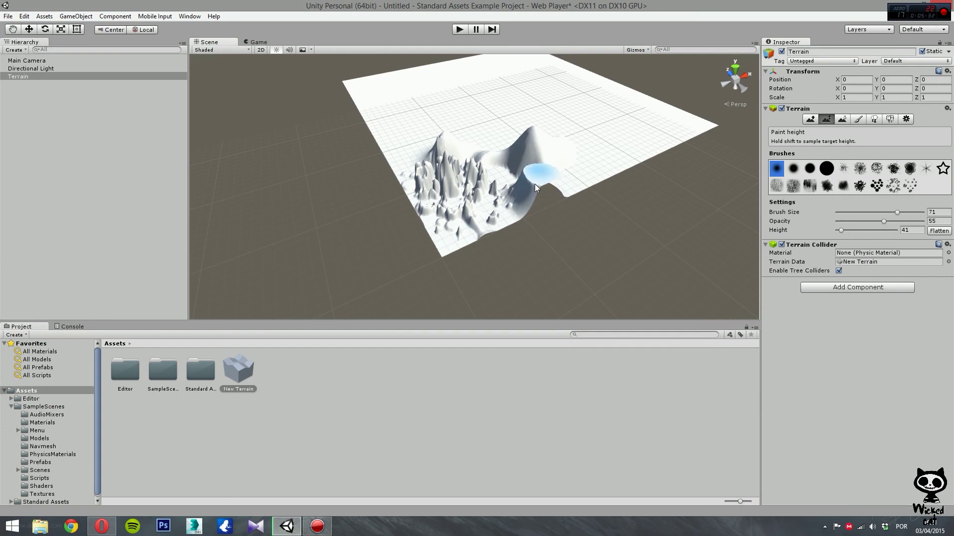
pyautogui.keyDown('alt'); pyautogui.moveTo(545, 201); pyautogui.dragTo(629, 184); pyautogui.keyUp('alt')
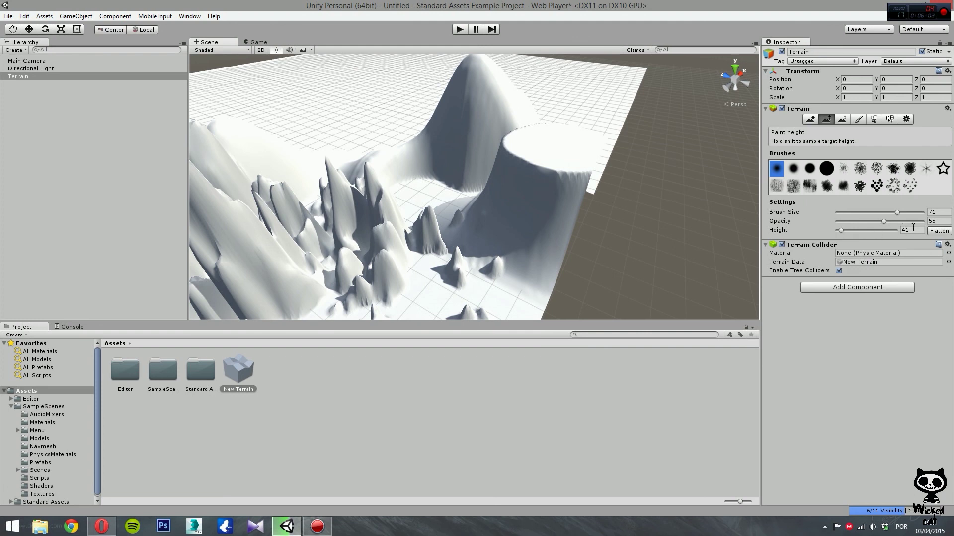
# - Apply Flatten at Height 41 so the whole terrain becomes one level surface
pyautogui.click(938, 232)
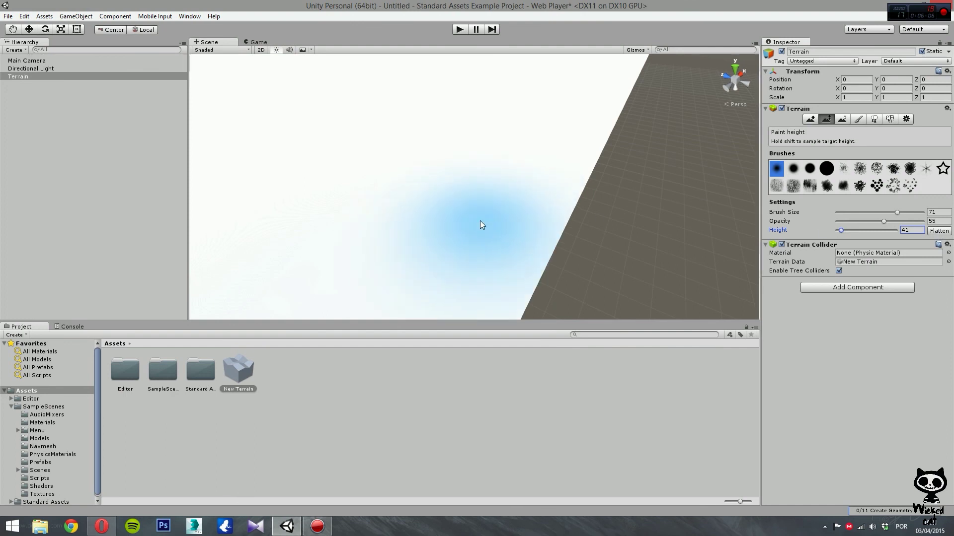
pyautogui.moveTo(481, 222)
pyautogui.keyDown('alt'); pyautogui.mouseDown()
pyautogui.moveTo(487, 207)
pyautogui.moveTo(381, 147)
pyautogui.moveTo(426, 248)
pyautogui.moveTo(557, 252)
pyautogui.moveTo(528, 156)
pyautogui.moveTo(460, 170)
pyautogui.moveTo(497, 197)
pyautogui.moveTo(587, 200)
pyautogui.mouseUp(); pyautogui.keyUp('alt')
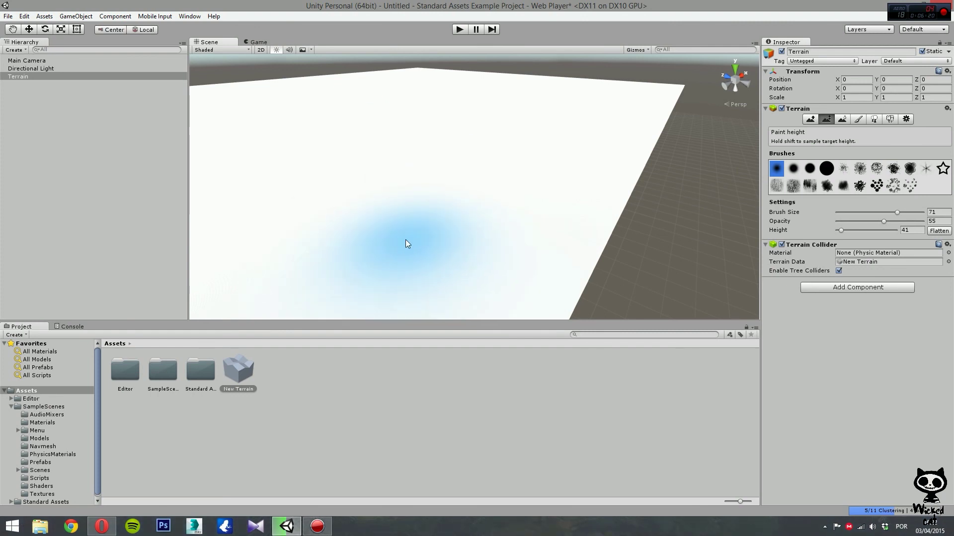
# - Return to Raise / Lower Terrain and dig a deep funnel-shaped pit into the flat ground
pyautogui.click(811, 119)
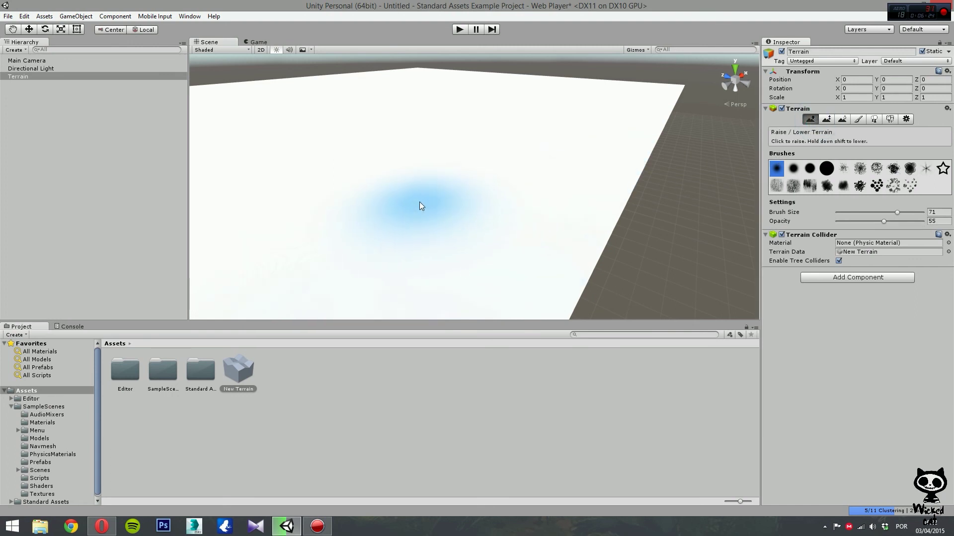
pyautogui.moveTo(419, 205)
pyautogui.mouseDown()
pyautogui.moveTo(433, 222)
pyautogui.moveTo(318, 205)
pyautogui.moveTo(424, 203)
pyautogui.moveTo(343, 243)
pyautogui.moveTo(426, 235)
pyautogui.moveTo(378, 246)
pyautogui.moveTo(478, 266)
pyautogui.mouseUp()
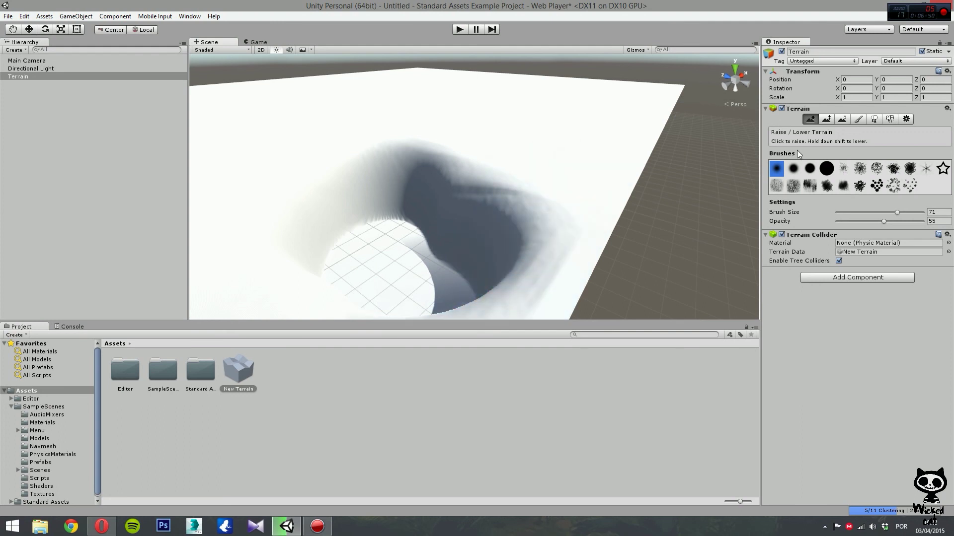
# - Paint Smooth Height over the large pit's rough rim and walls, then return to Raise/Lower Terrain
pyautogui.click(842, 120)
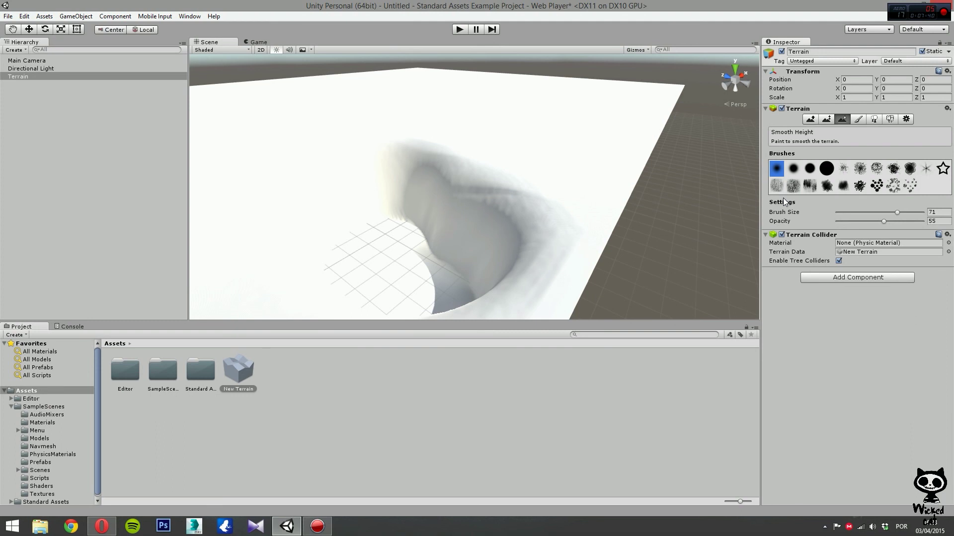
pyautogui.click(810, 120)
# - Shift-paint a second pit beyond the first, then raise tall pillars with the scattered dotted brush
pyautogui.moveTo(550, 150)
pyautogui.mouseDown()
pyautogui.moveTo(542, 147)
pyautogui.moveTo(573, 170)
pyautogui.moveTo(604, 166)
pyautogui.mouseUp()
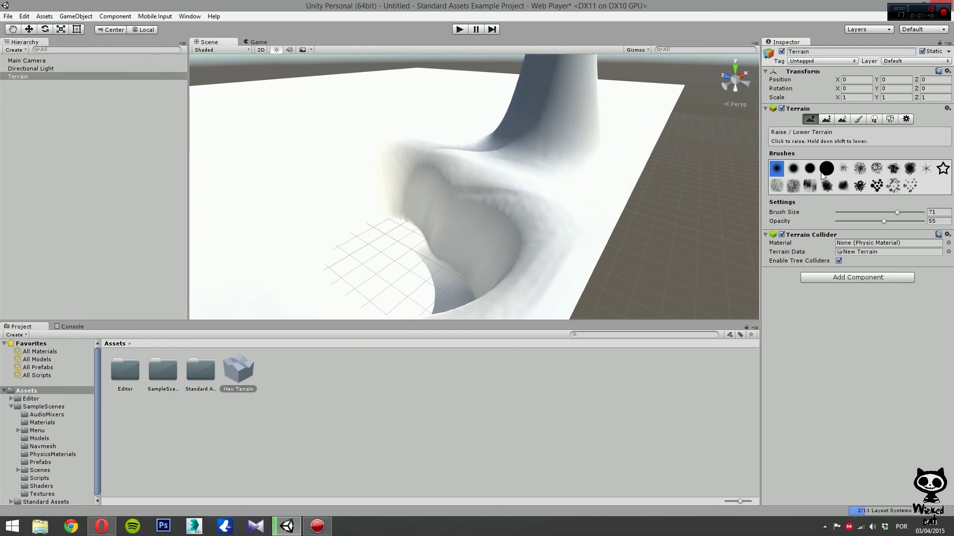
pyautogui.moveTo(632, 128)
pyautogui.mouseDown()
pyautogui.moveTo(573, 142)
pyautogui.moveTo(515, 133)
pyautogui.moveTo(565, 147)
pyautogui.moveTo(545, 148)
pyautogui.moveTo(534, 171)
pyautogui.moveTo(498, 197)
pyautogui.mouseUp()
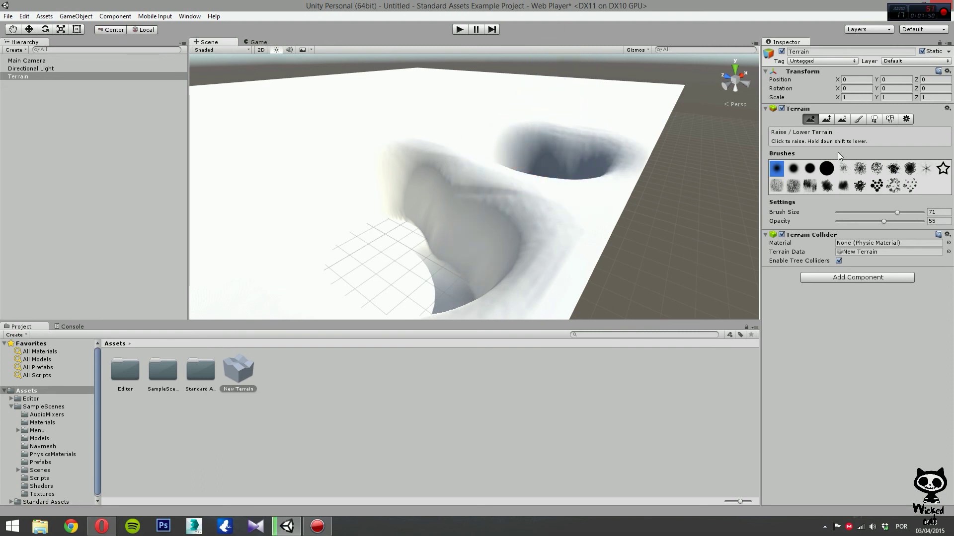
pyautogui.click(876, 185)
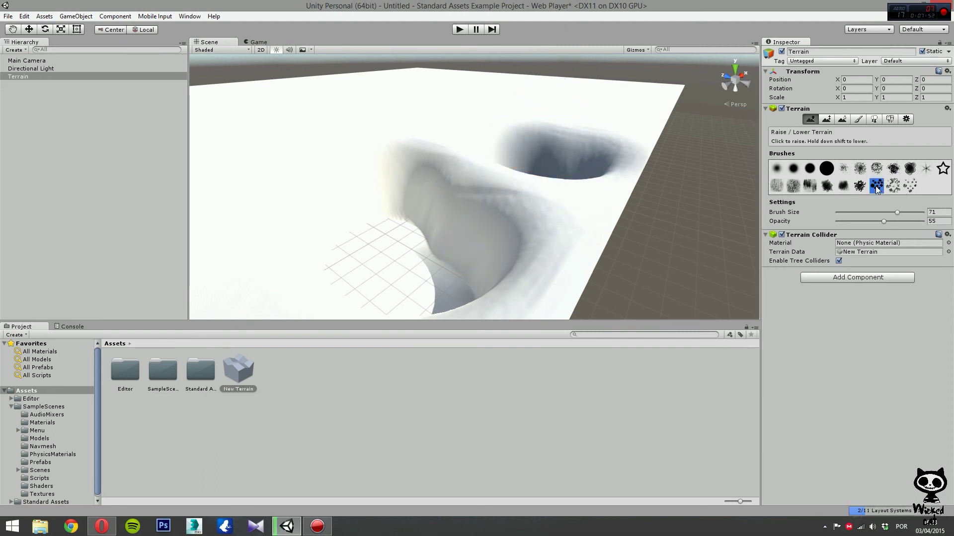
pyautogui.moveTo(346, 274)
pyautogui.mouseDown()
pyautogui.moveTo(421, 288)
pyautogui.moveTo(367, 278)
pyautogui.moveTo(342, 294)
pyautogui.moveTo(357, 281)
pyautogui.moveTo(363, 303)
pyautogui.moveTo(365, 251)
pyautogui.moveTo(318, 137)
pyautogui.moveTo(345, 166)
pyautogui.moveTo(341, 175)
pyautogui.moveTo(323, 171)
pyautogui.moveTo(315, 142)
pyautogui.moveTo(263, 117)
pyautogui.moveTo(338, 161)
pyautogui.moveTo(468, 294)
pyautogui.moveTo(425, 240)
pyautogui.moveTo(334, 237)
pyautogui.moveTo(369, 233)
pyautogui.mouseUp()
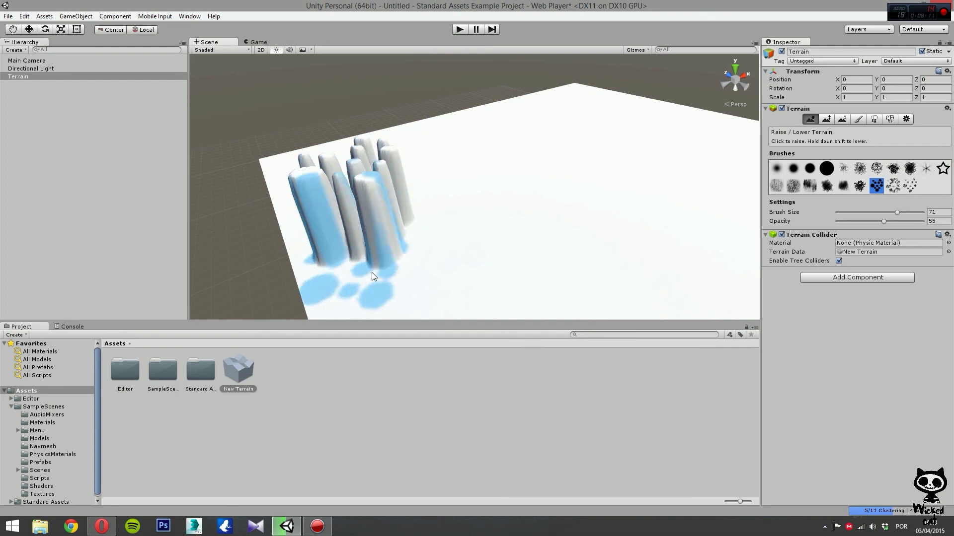
pyautogui.click(842, 119)
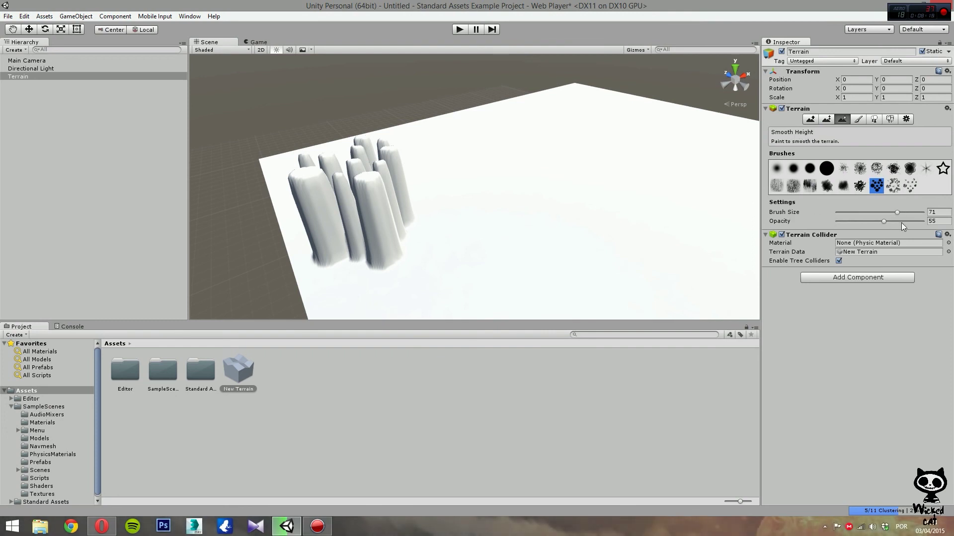
# - Round off the tall pillars using Smooth Height with the first soft round brush
pyautogui.click(777, 168)
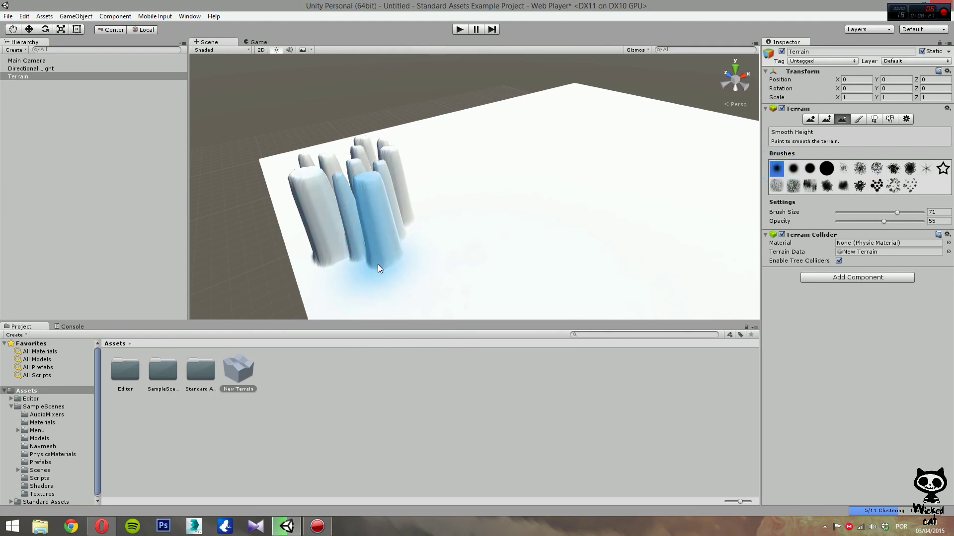
pyautogui.moveTo(396, 265)
pyautogui.mouseDown()
pyautogui.moveTo(313, 238)
pyautogui.moveTo(306, 225)
pyautogui.moveTo(325, 186)
pyautogui.moveTo(317, 210)
pyautogui.moveTo(342, 232)
pyautogui.moveTo(392, 168)
pyautogui.moveTo(376, 153)
pyautogui.mouseUp()
pyautogui.moveTo(390, 185)
pyautogui.mouseDown()
pyautogui.moveTo(408, 220)
pyautogui.moveTo(375, 169)
pyautogui.moveTo(350, 196)
pyautogui.moveTo(334, 272)
pyautogui.moveTo(372, 273)
pyautogui.moveTo(372, 171)
pyautogui.moveTo(398, 228)
pyautogui.moveTo(411, 233)
pyautogui.moveTo(339, 272)
pyautogui.moveTo(435, 226)
pyautogui.moveTo(308, 237)
pyautogui.moveTo(363, 164)
pyautogui.moveTo(382, 188)
pyautogui.moveTo(305, 223)
pyautogui.moveTo(361, 203)
pyautogui.moveTo(362, 226)
pyautogui.mouseUp()
# - Fly the camera over the terrain to look at the pits and bumps
pyautogui.moveTo(361, 225); pyautogui.dragTo(607, 228, button='right')
pyautogui.moveTo(496, 211); pyautogui.dragTo(483, 232, button='right')
pyautogui.press('w')
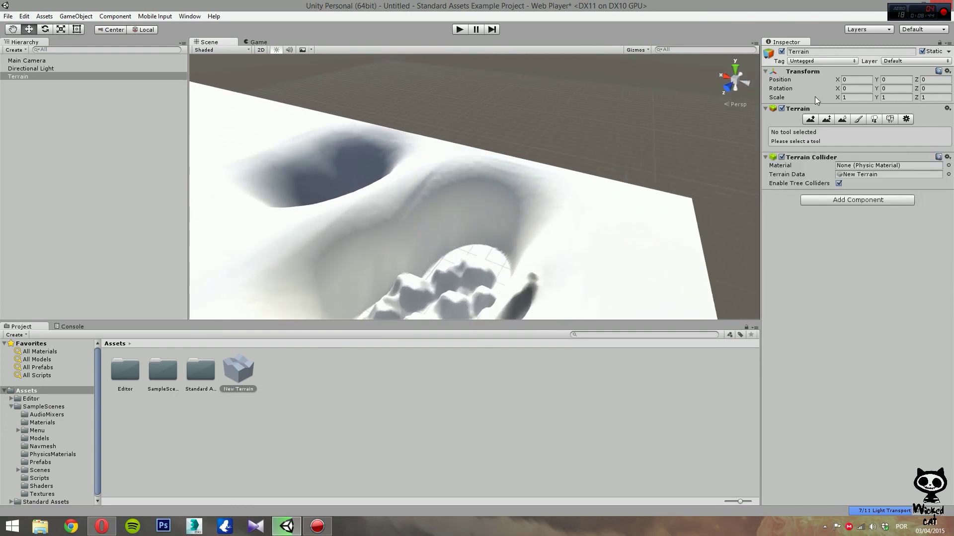
# - With Smooth Height, paint over the ridge between the pits and the bumpy ground around the crater
pyautogui.click(843, 120)
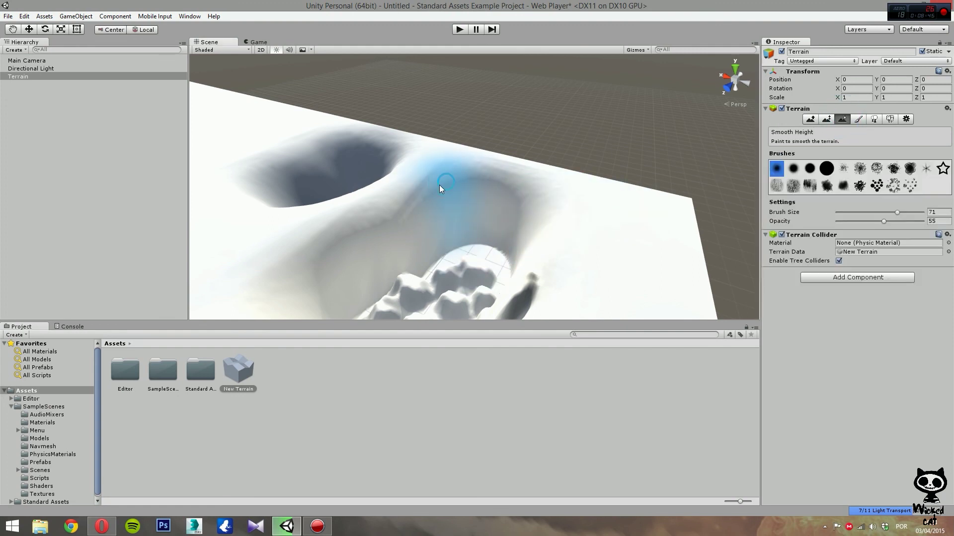
pyautogui.moveTo(439, 185)
pyautogui.mouseDown()
pyautogui.moveTo(382, 227)
pyautogui.moveTo(434, 190)
pyautogui.moveTo(536, 215)
pyautogui.moveTo(527, 189)
pyautogui.moveTo(354, 235)
pyautogui.moveTo(320, 267)
pyautogui.moveTo(266, 165)
pyautogui.moveTo(378, 149)
pyautogui.moveTo(256, 217)
pyautogui.moveTo(372, 171)
pyautogui.moveTo(280, 176)
pyautogui.moveTo(433, 270)
pyautogui.moveTo(479, 315)
pyautogui.mouseUp()
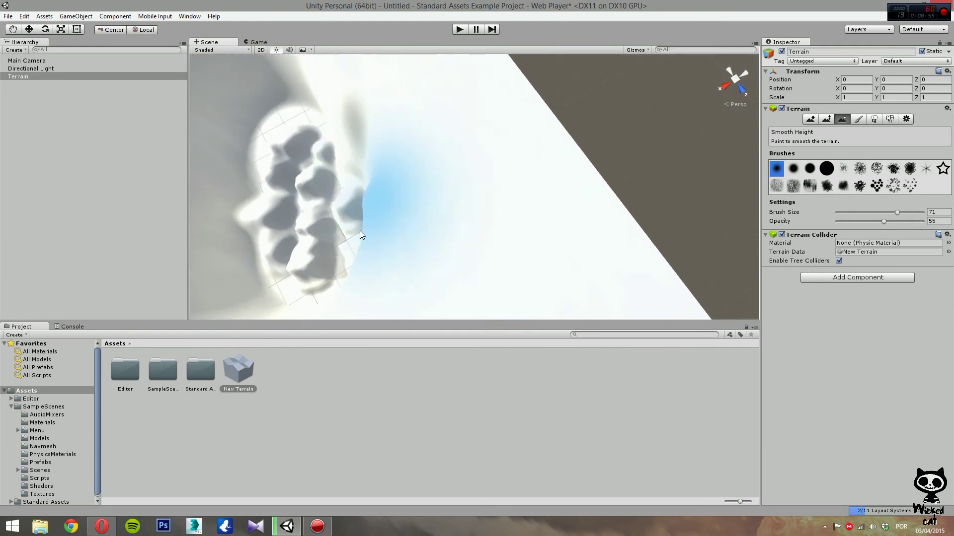
pyautogui.moveTo(360, 234)
pyautogui.mouseDown()
pyautogui.moveTo(308, 164)
pyautogui.moveTo(359, 243)
pyautogui.moveTo(343, 248)
pyautogui.moveTo(496, 172)
pyautogui.moveTo(234, 128)
pyautogui.moveTo(234, 75)
pyautogui.moveTo(390, 132)
pyautogui.mouseUp()
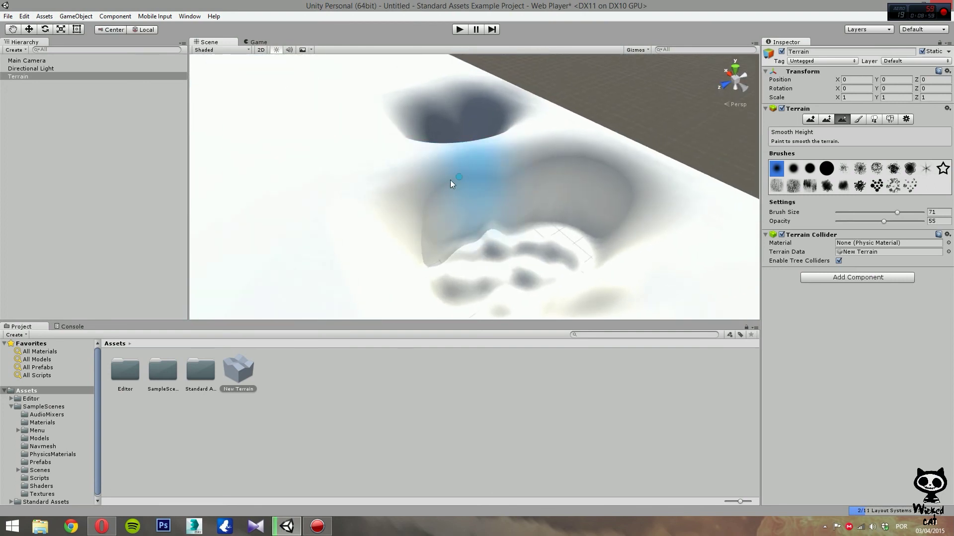
pyautogui.moveTo(450, 179)
pyautogui.mouseDown()
pyautogui.moveTo(395, 221)
pyautogui.moveTo(558, 166)
pyautogui.moveTo(540, 278)
pyautogui.moveTo(463, 293)
pyautogui.moveTo(515, 179)
pyautogui.mouseUp()
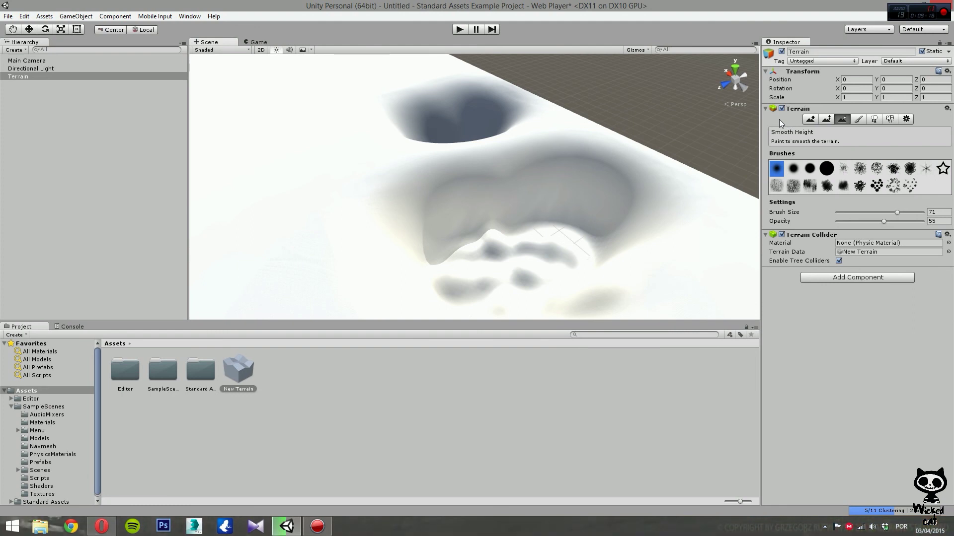
pyautogui.moveTo(586, 213)
pyautogui.keyDown('alt'); pyautogui.mouseDown()
pyautogui.moveTo(335, 167)
pyautogui.moveTo(251, 170)
pyautogui.moveTo(341, 199)
pyautogui.moveTo(445, 139)
pyautogui.moveTo(564, 163)
pyautogui.moveTo(551, 248)
pyautogui.moveTo(309, 192)
pyautogui.moveTo(287, 153)
pyautogui.moveTo(303, 178)
pyautogui.mouseUp(); pyautogui.keyUp('alt')
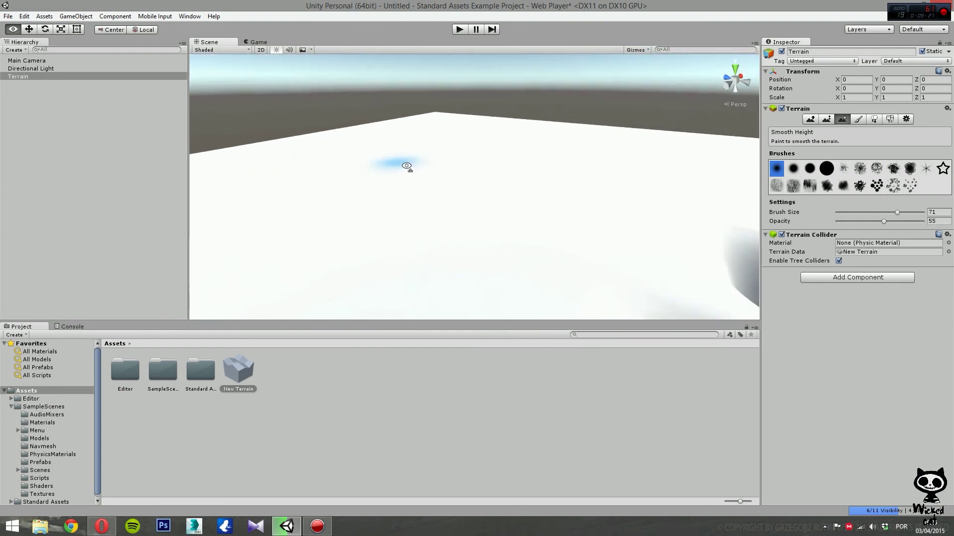
pyautogui.keyDown('alt'); pyautogui.moveTo(407, 165); pyautogui.dragTo(355, 204); pyautogui.keyUp('alt')
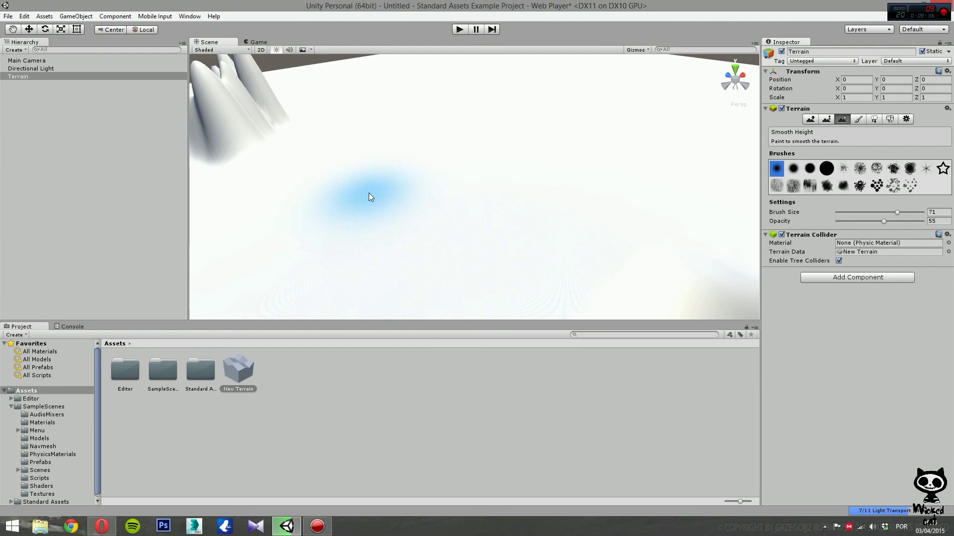
pyautogui.keyDown('alt'); pyautogui.moveTo(379, 196); pyautogui.dragTo(407, 188); pyautogui.keyUp('alt')
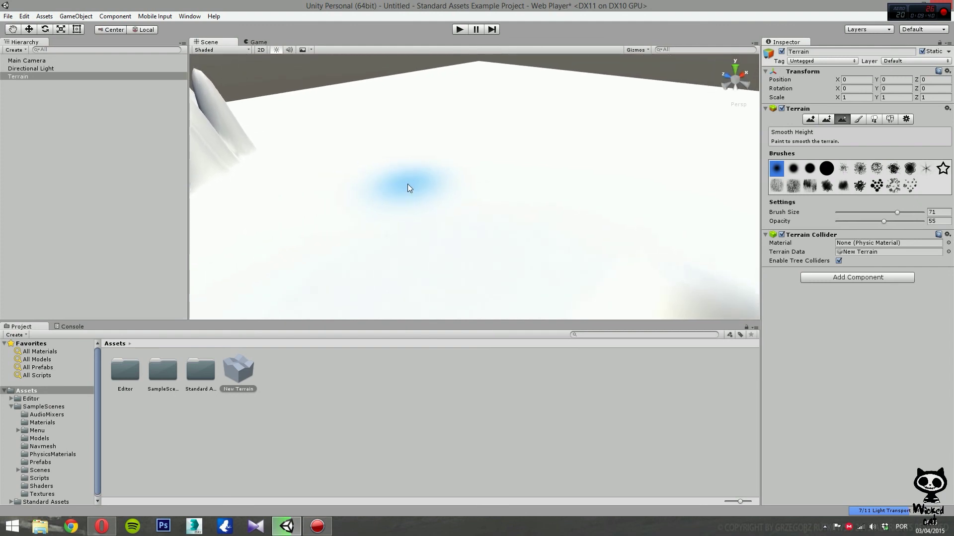